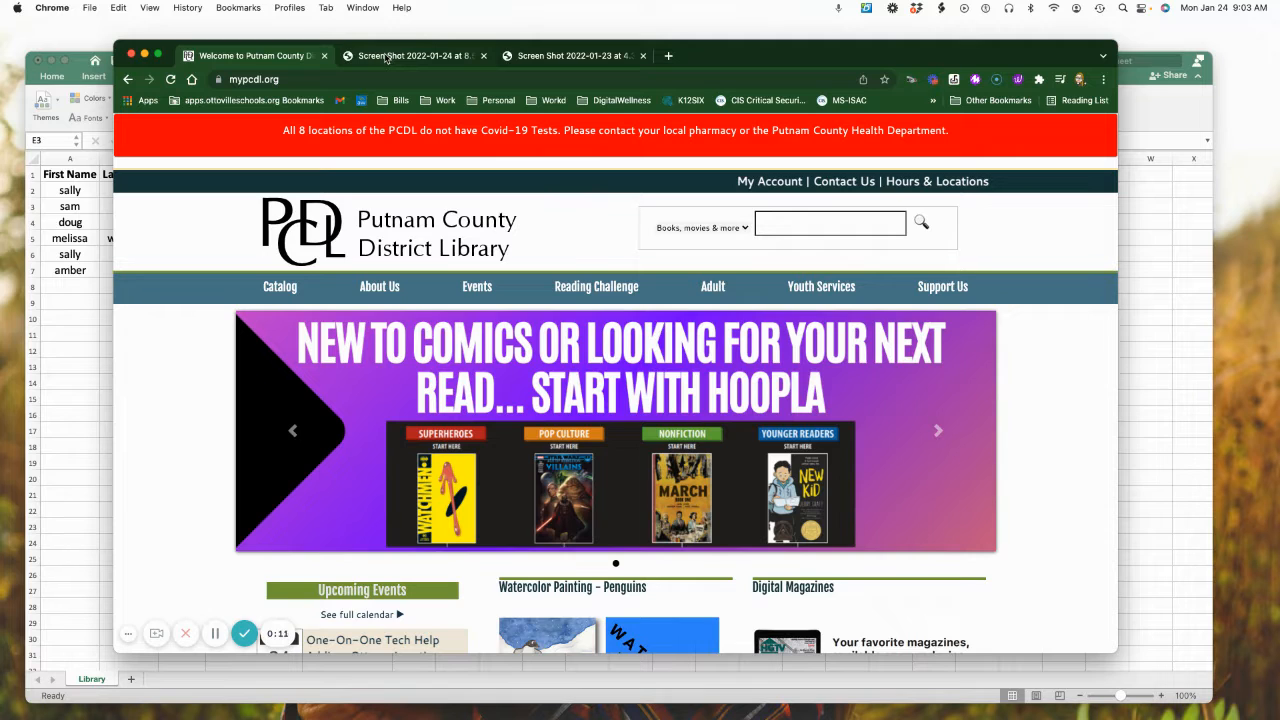
# Review the title and five-tips screenshots in the browser, and switch to the Excel workbook
pyautogui.click(386, 57)
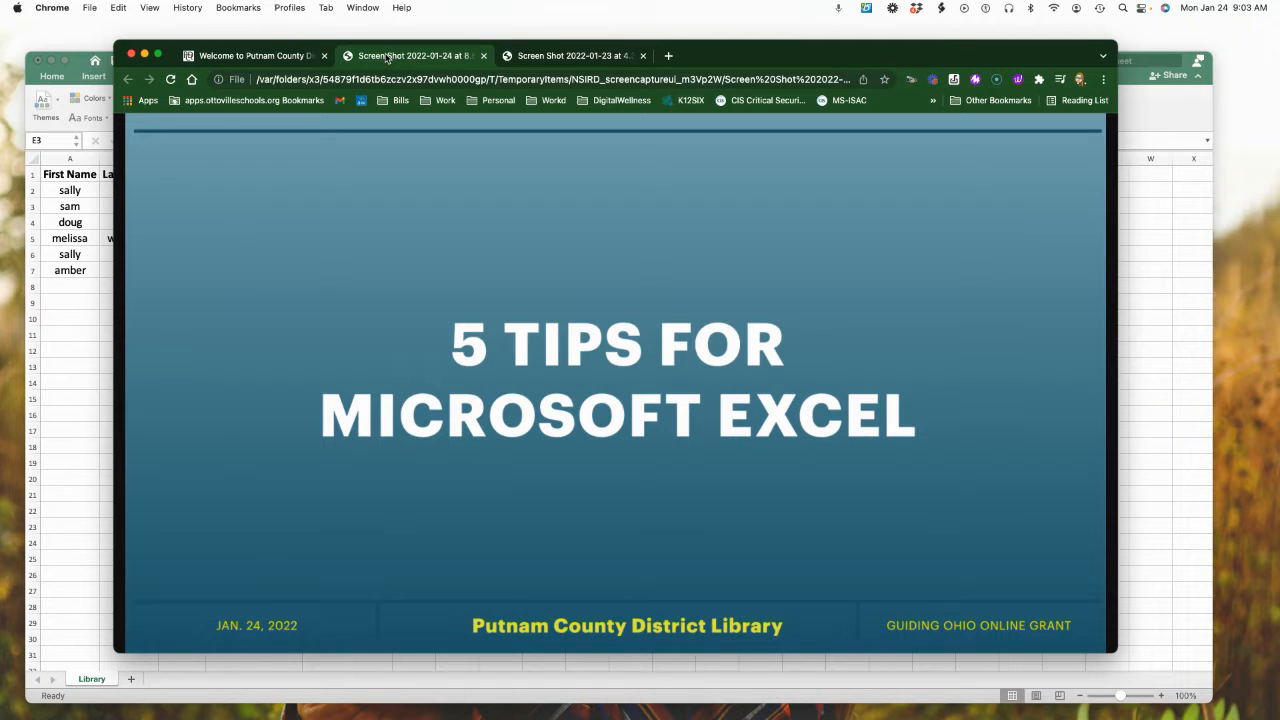
pyautogui.click(547, 55)
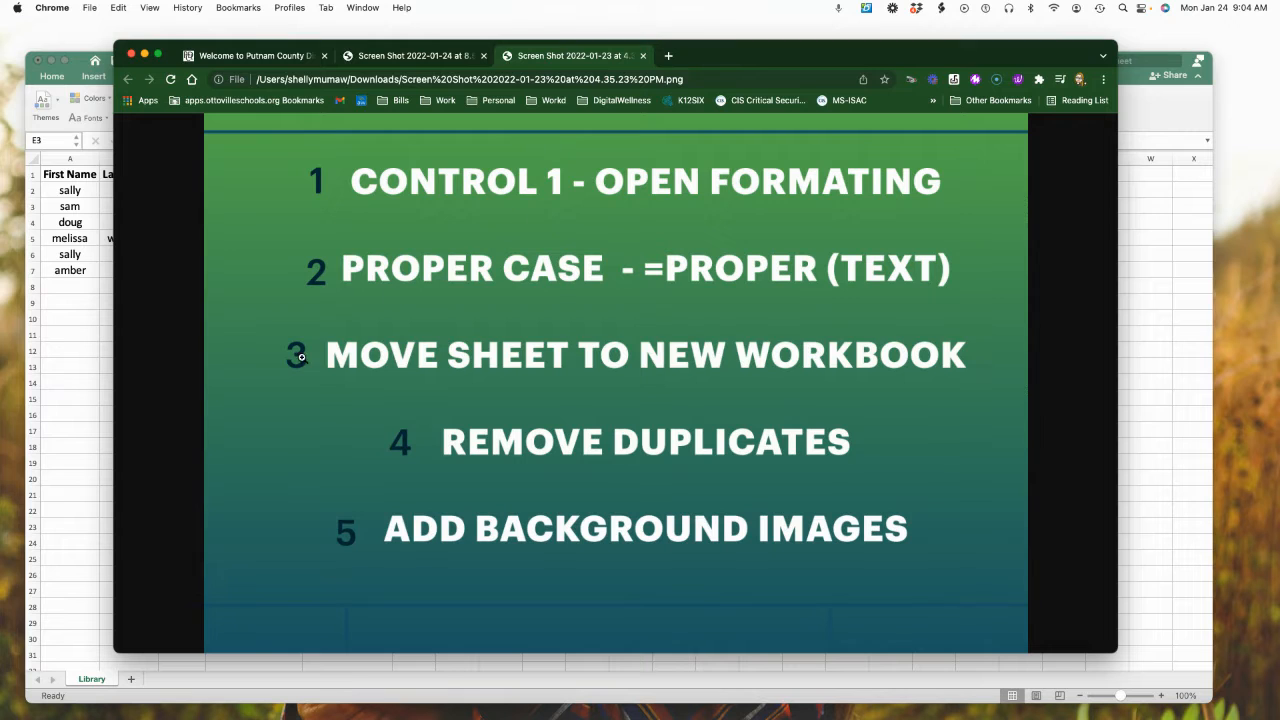
pyautogui.click(57, 377)
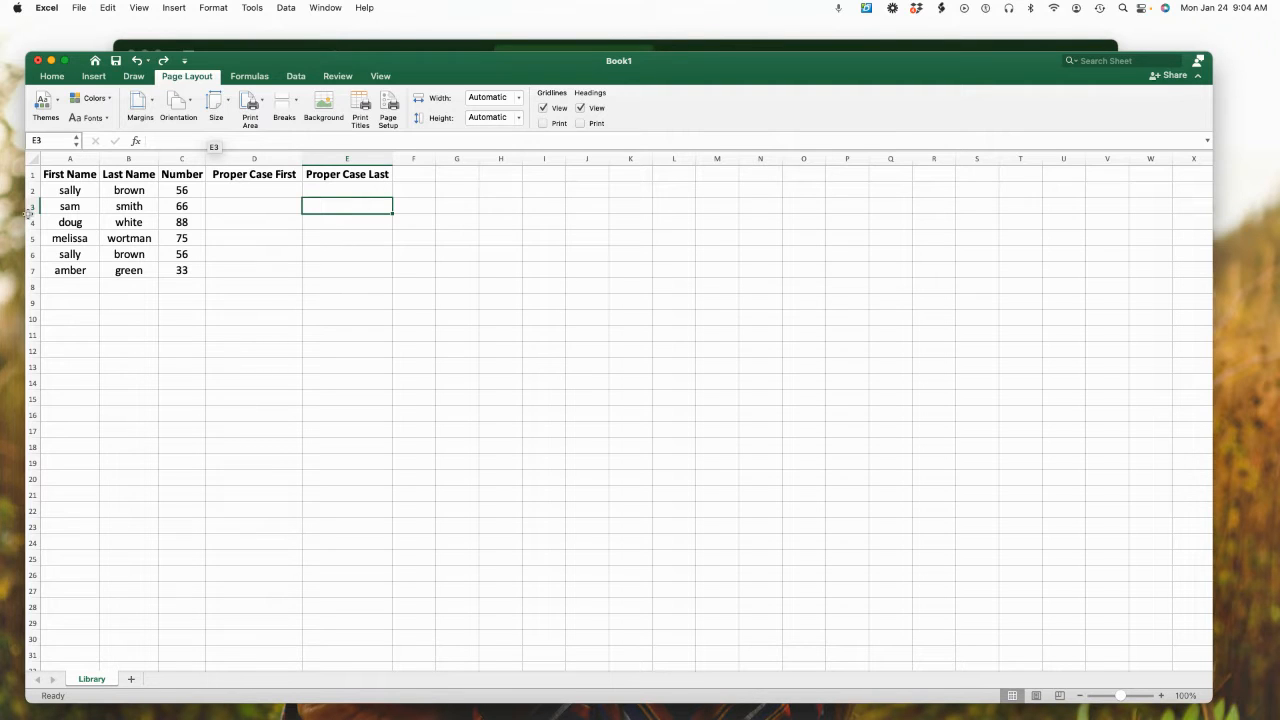
# Format the whole Number column C with the Number category and 0 decimal places
pyautogui.click(176, 158)
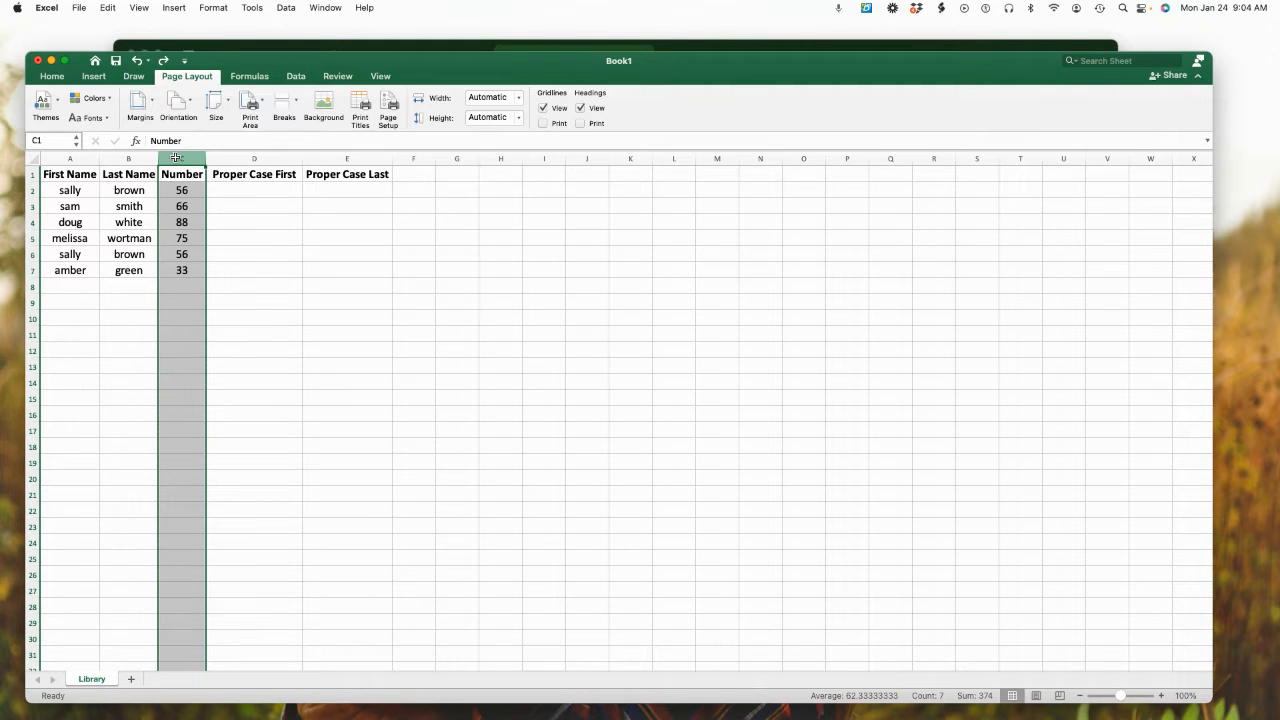
pyautogui.press('super+1')
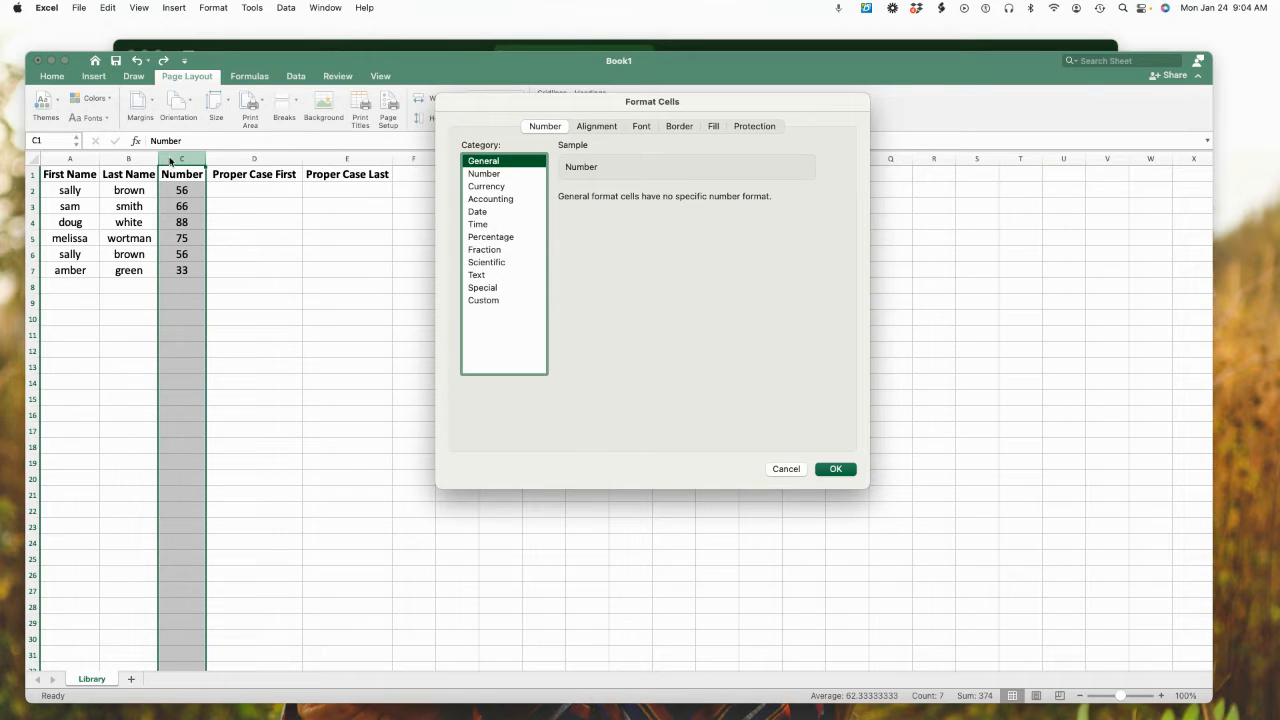
pyautogui.click(508, 175)
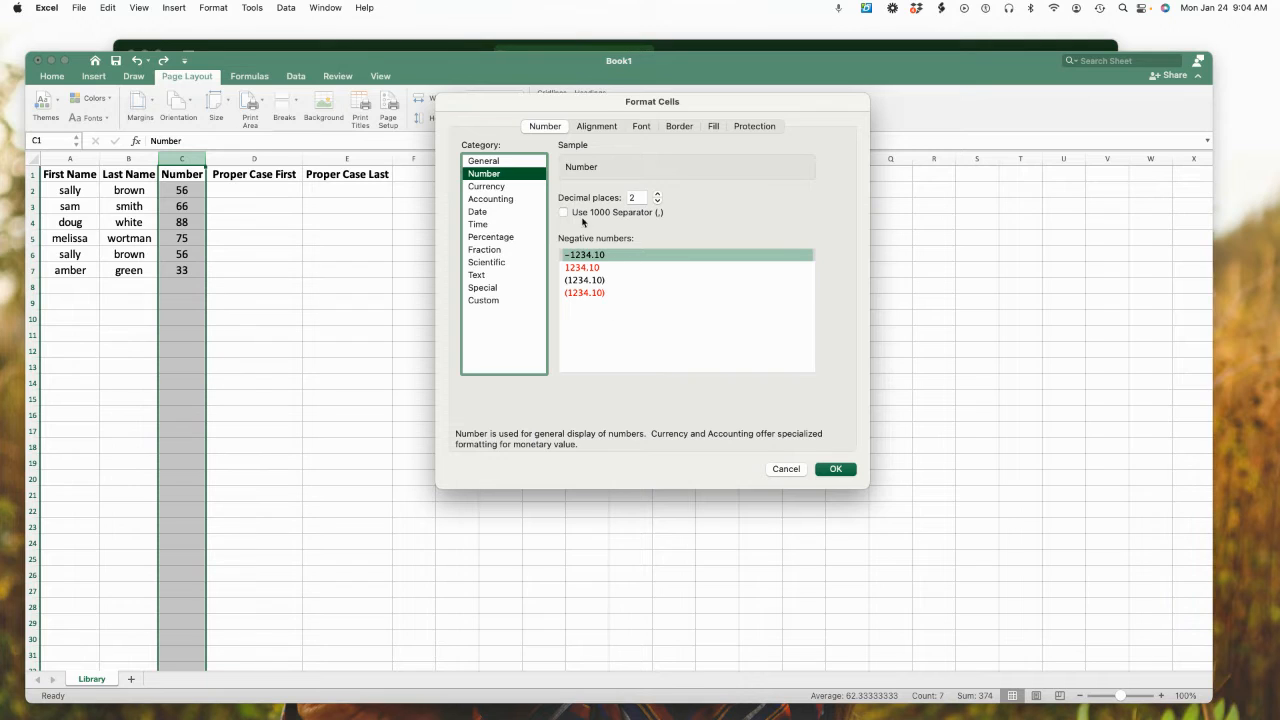
pyautogui.click(657, 201)
pyautogui.click(657, 201)
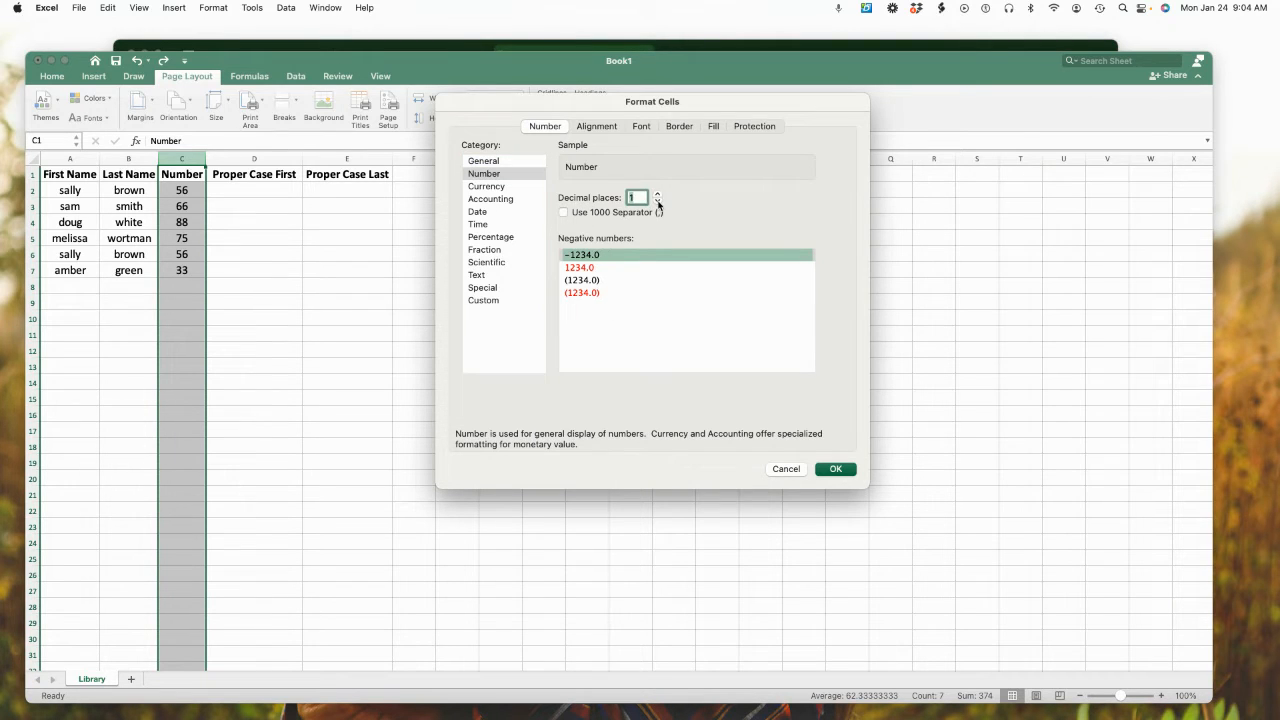
pyautogui.click(835, 469)
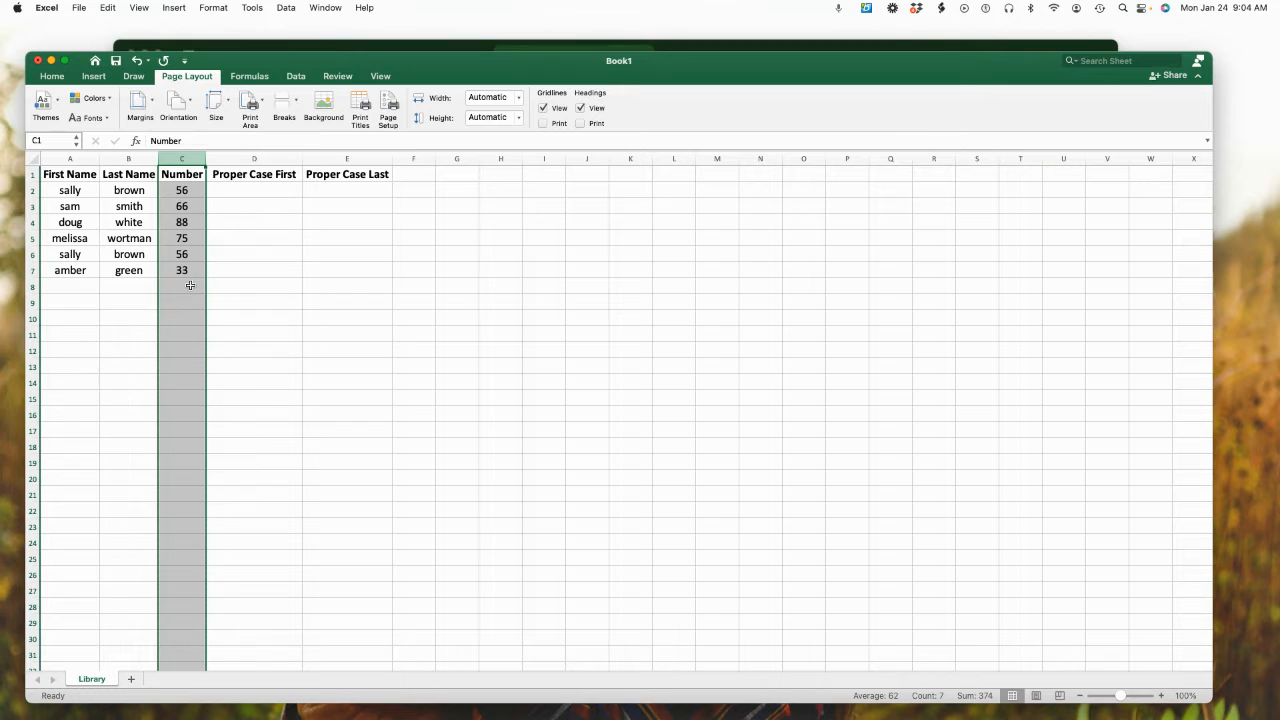
pyautogui.click(190, 287)
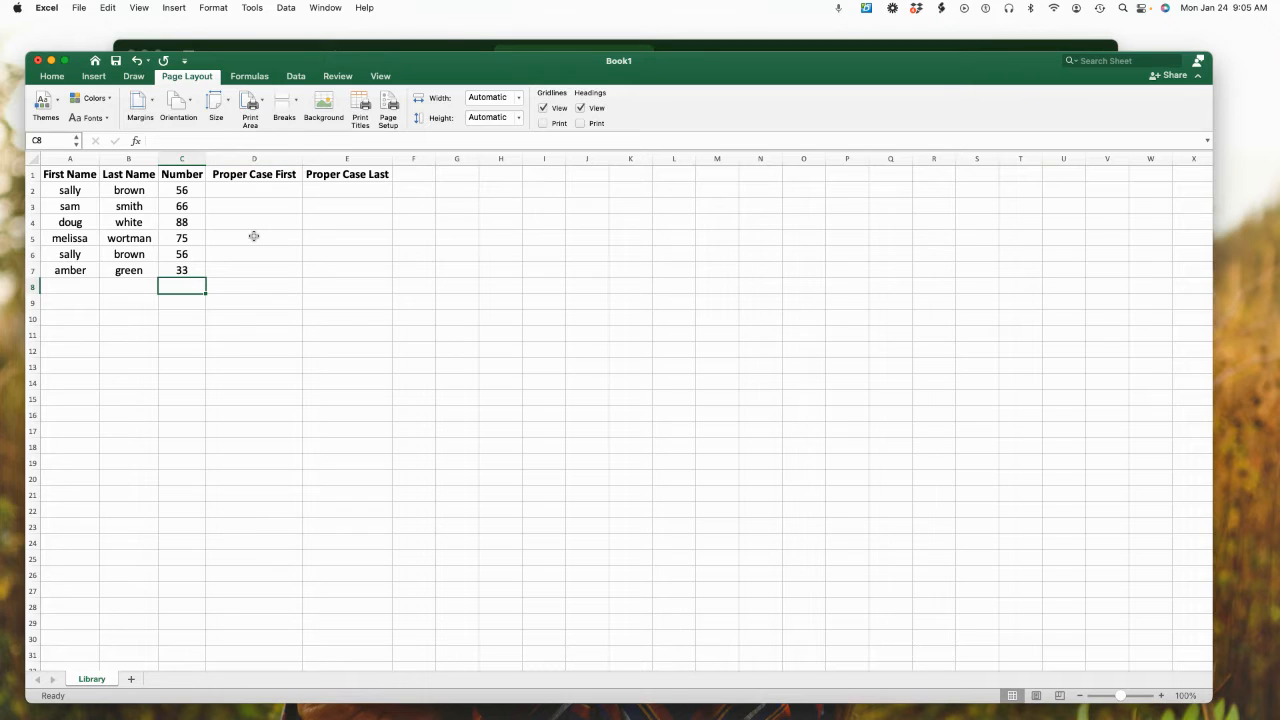
# Enter =PROPER(A2) in cell D2 under Proper Case First and fill the formula down to D7
pyautogui.click(250, 191)
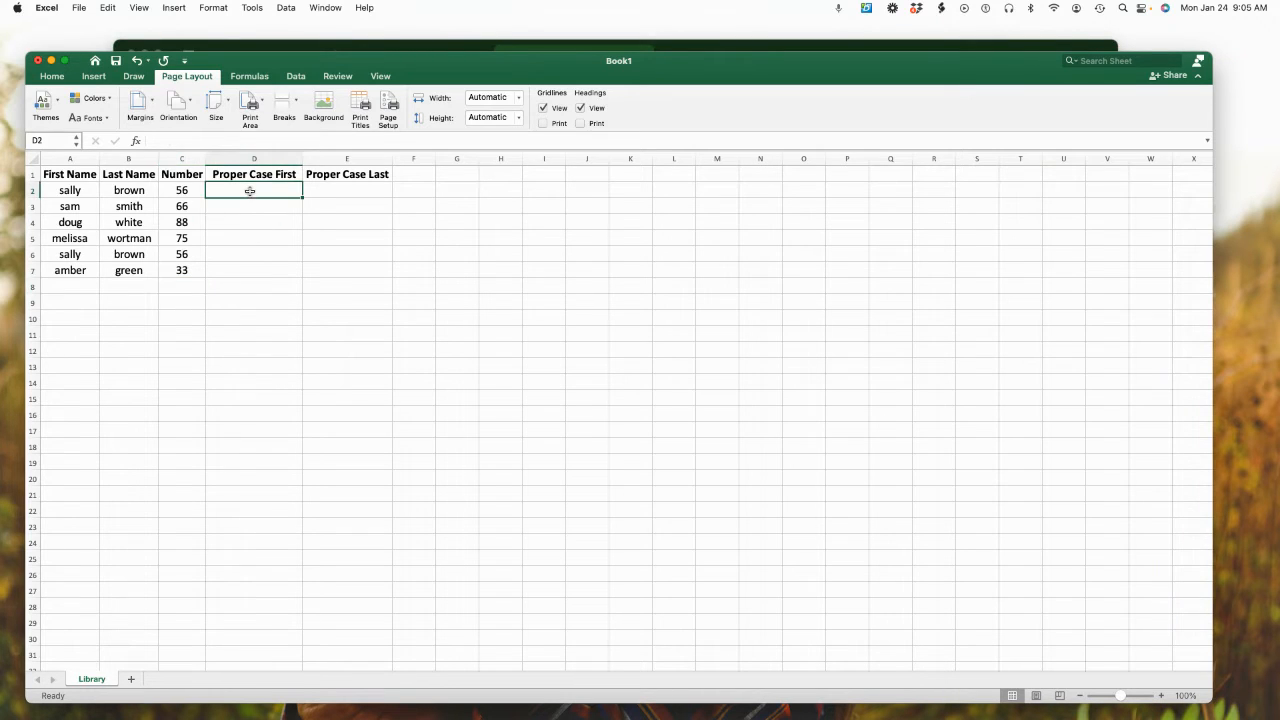
pyautogui.write('=')
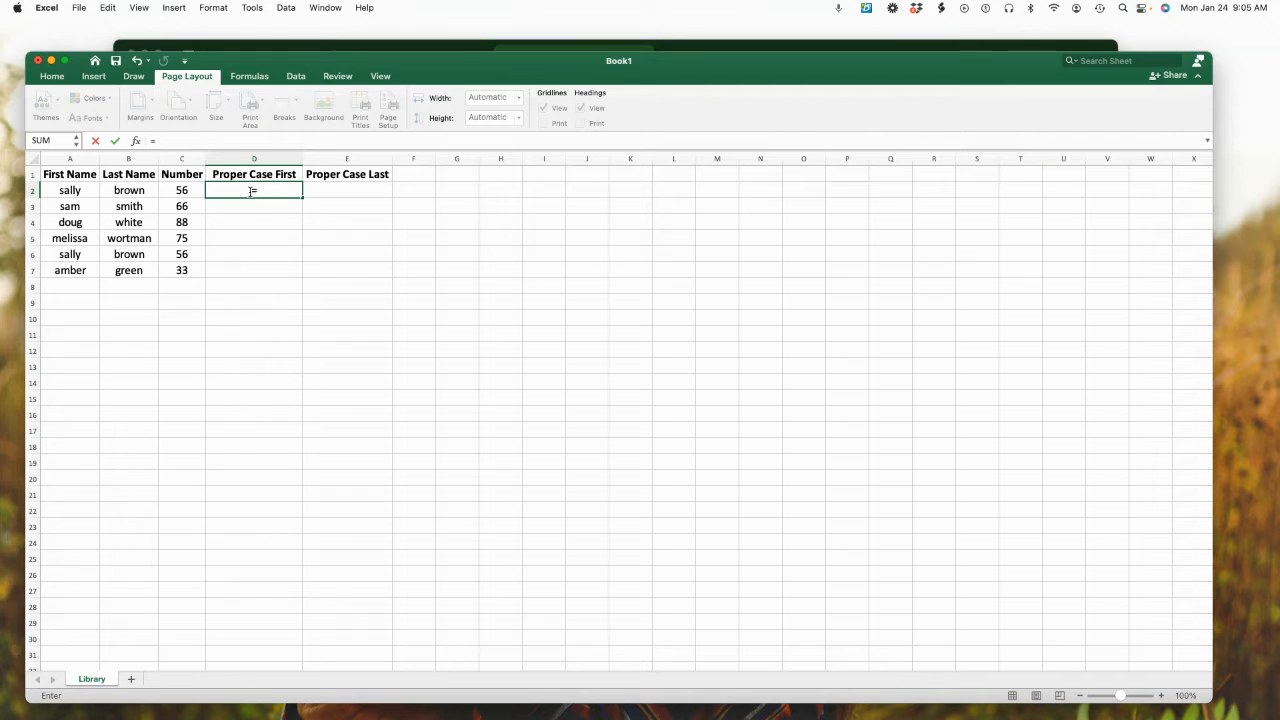
pyautogui.write('P')
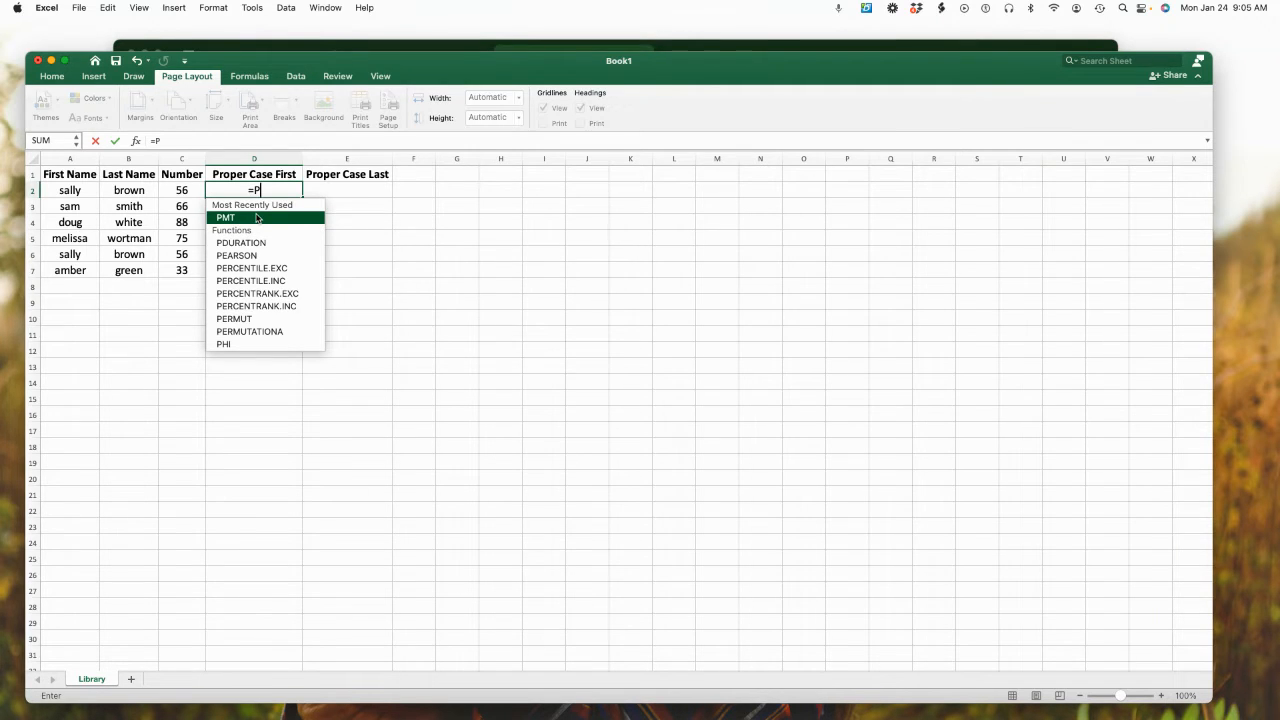
pyautogui.write('ro')
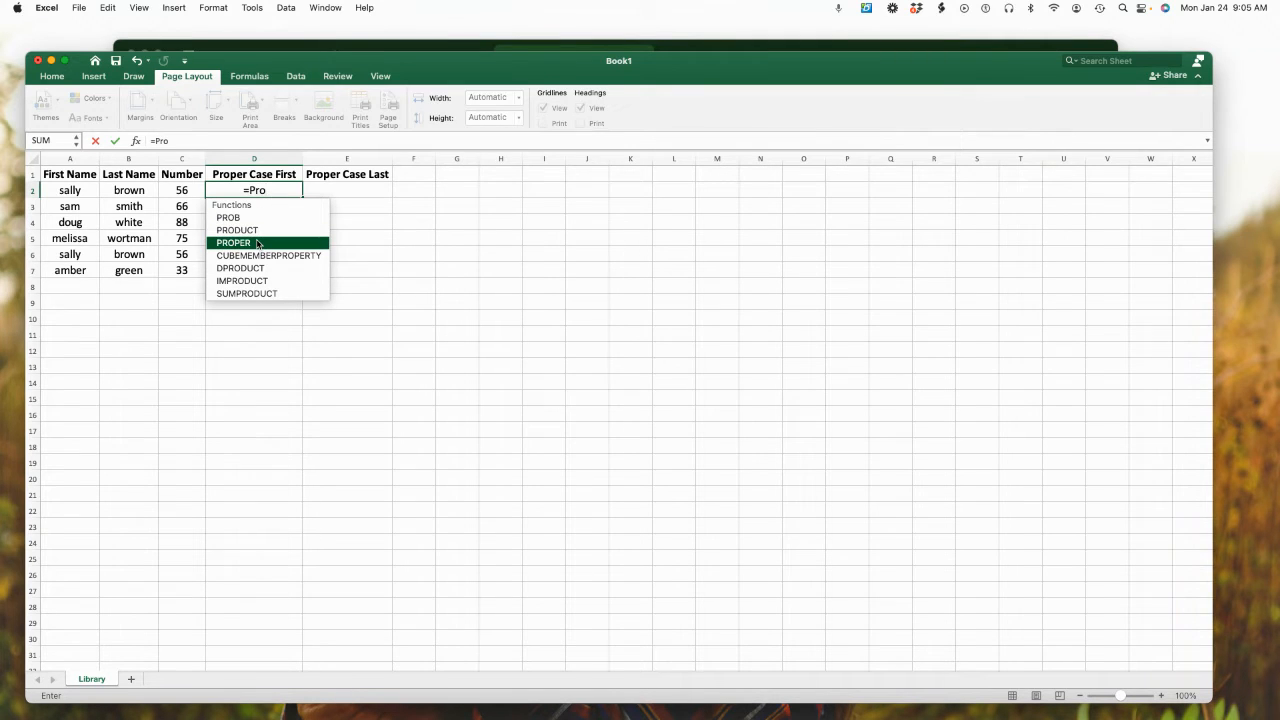
pyautogui.doubleClick(257, 243)
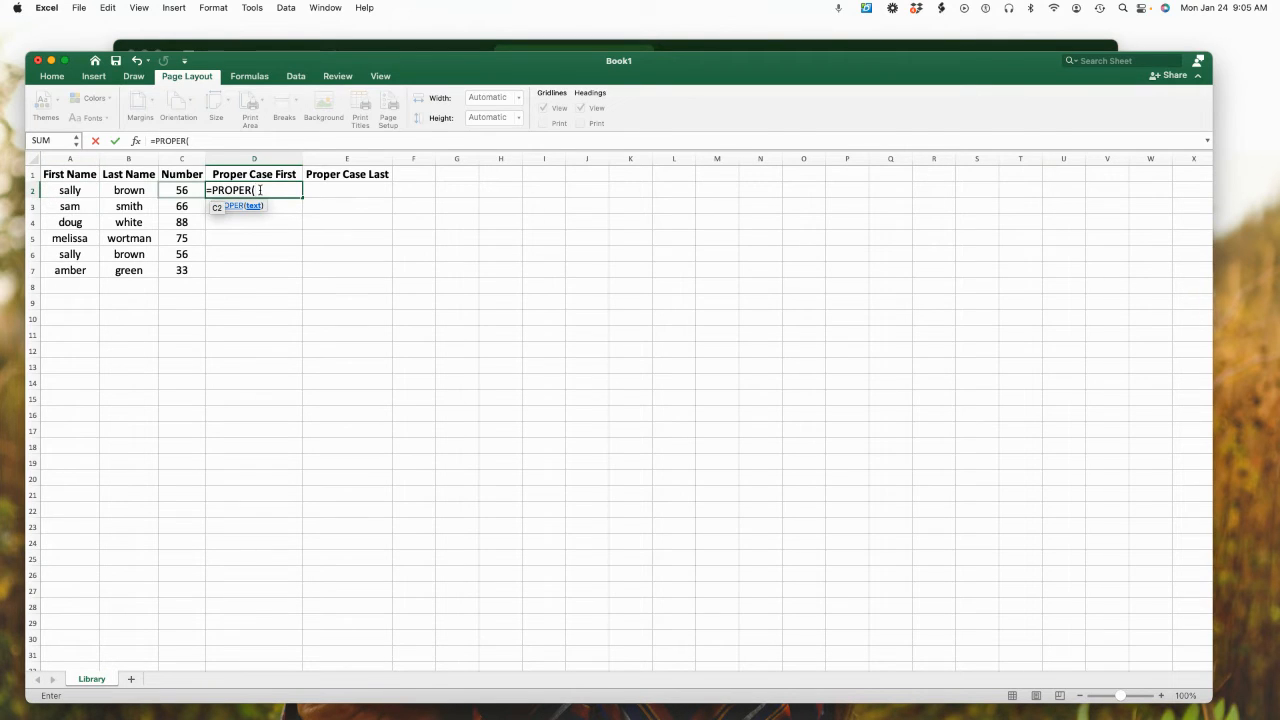
pyautogui.write('A2')
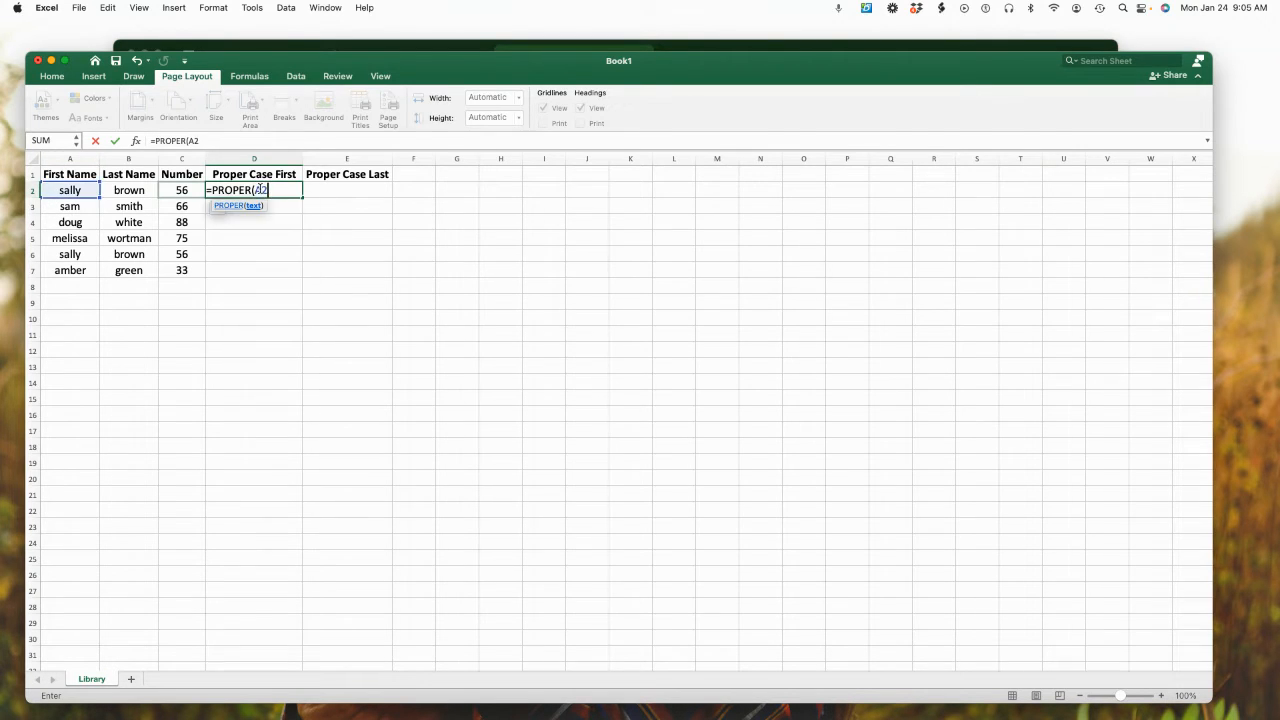
pyautogui.write(')')
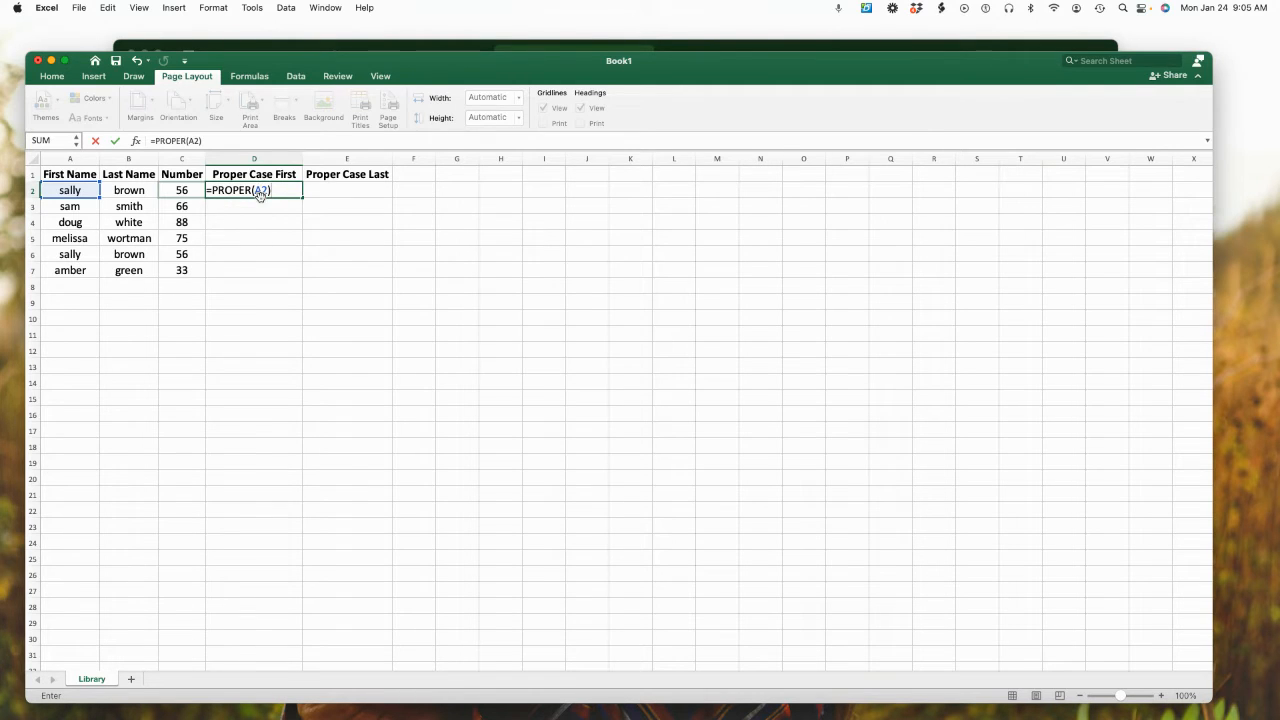
pyautogui.press('Return')
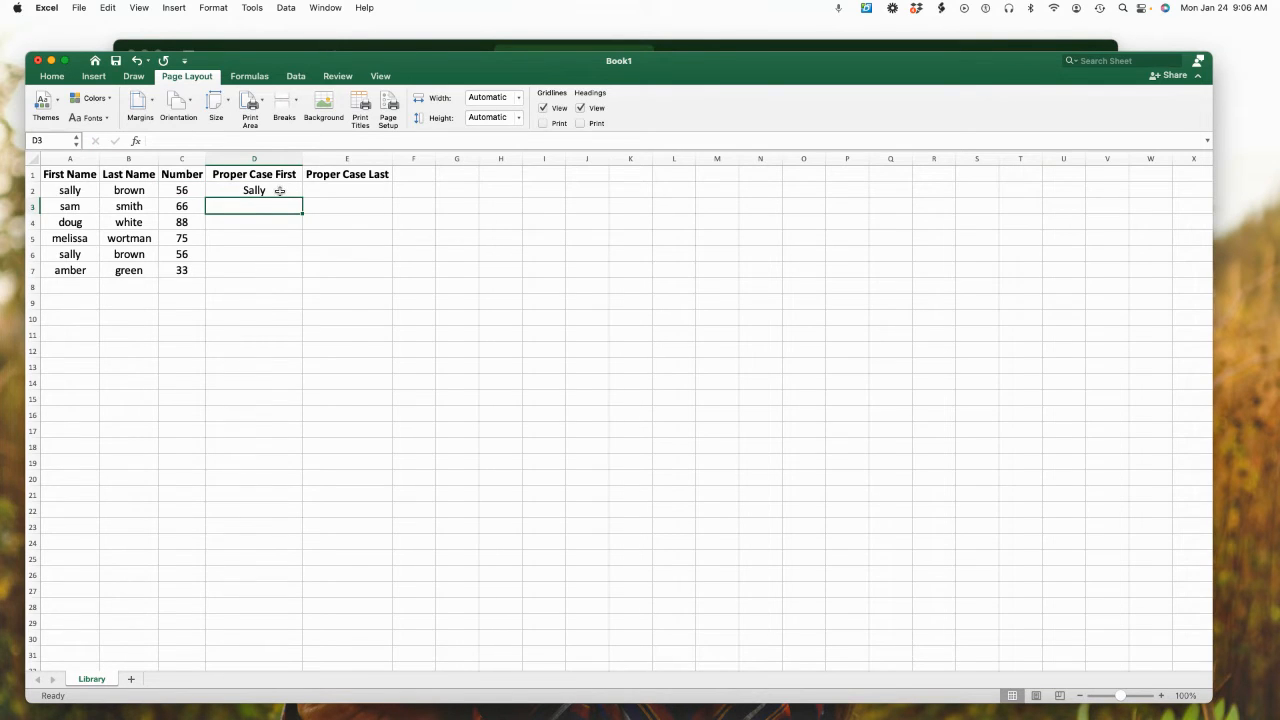
pyautogui.click(280, 191)
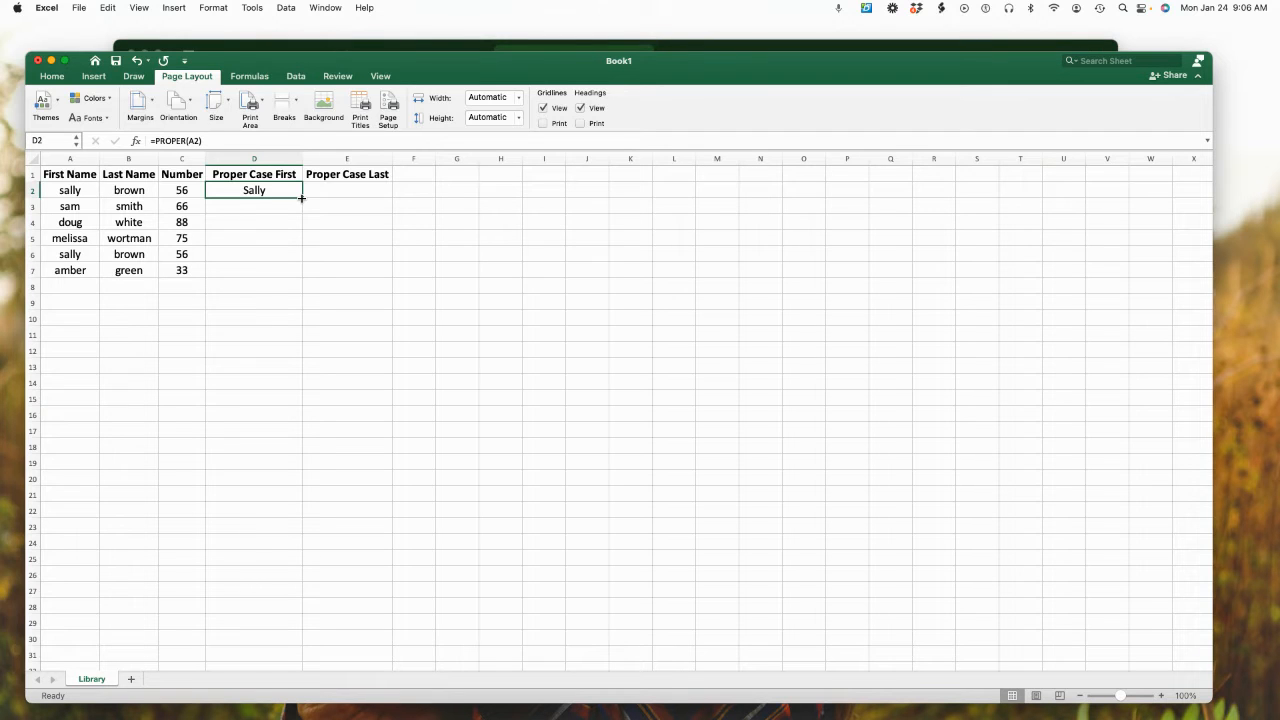
pyautogui.moveTo(301, 198); pyautogui.dragTo(298, 276)
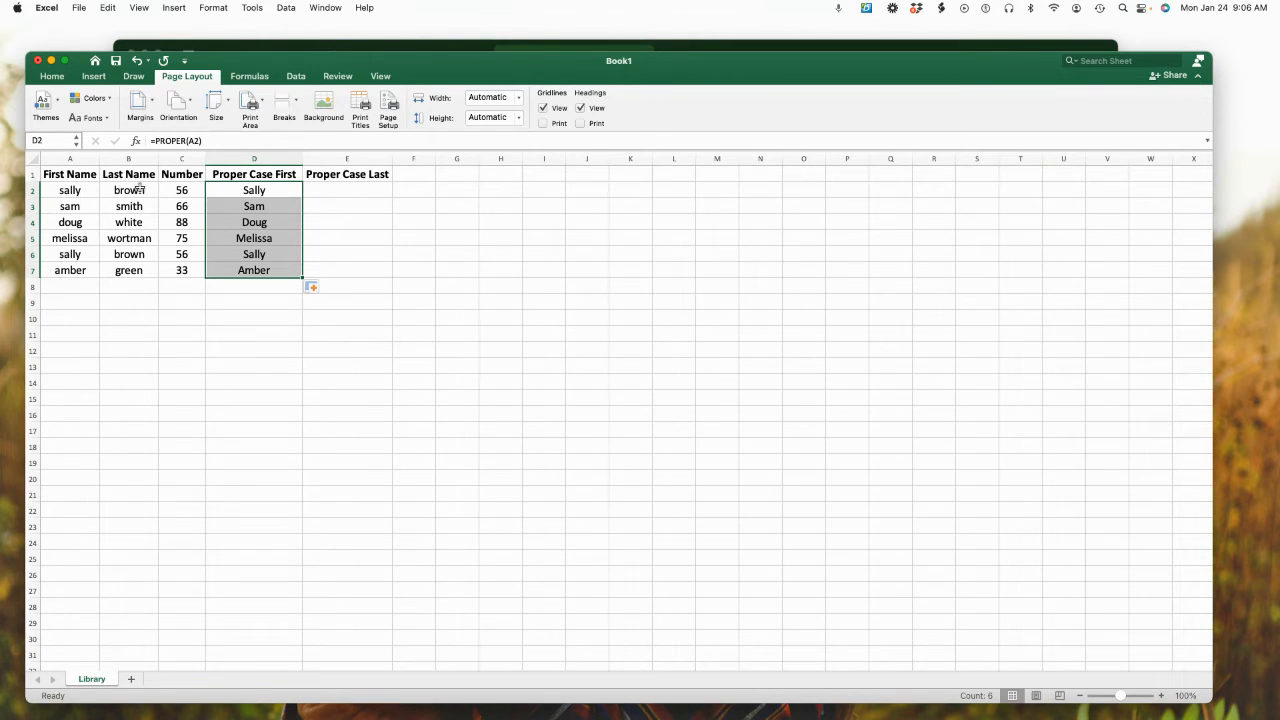
# Enter =PROPER(B2) in cell E2 under Proper Case Last and fill the formula down to E7
pyautogui.click(360, 189)
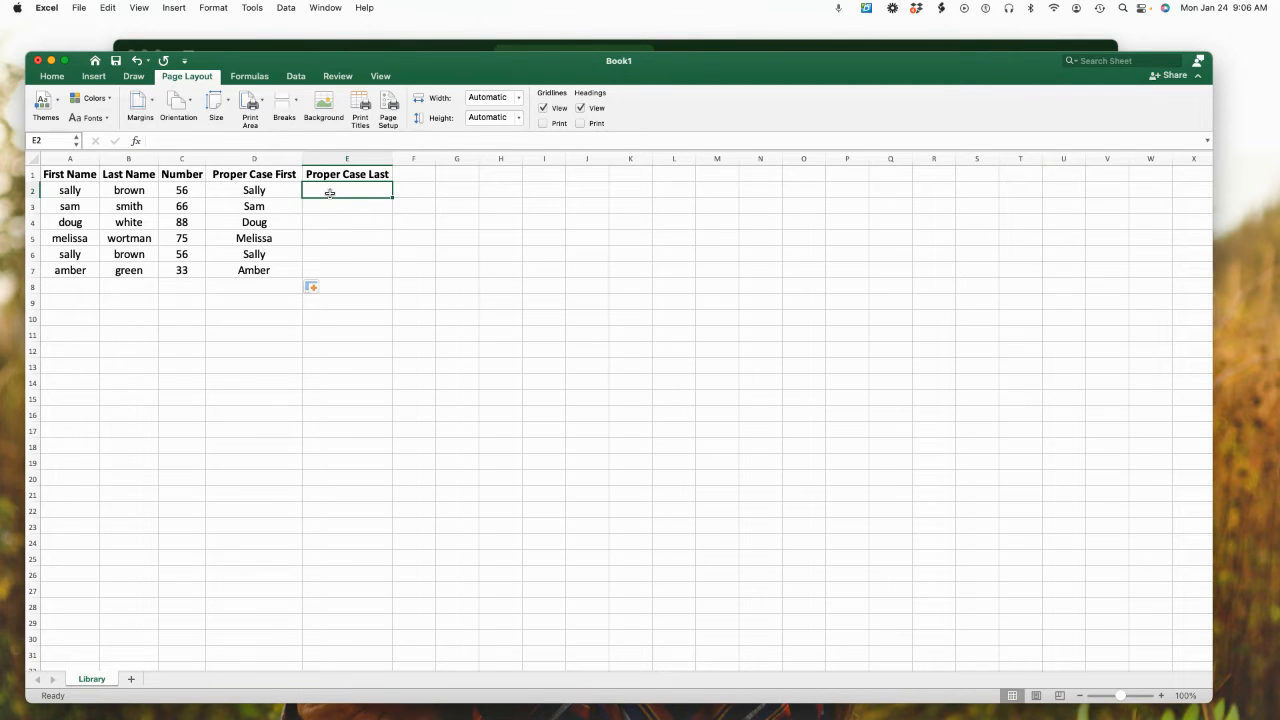
pyautogui.write('=')
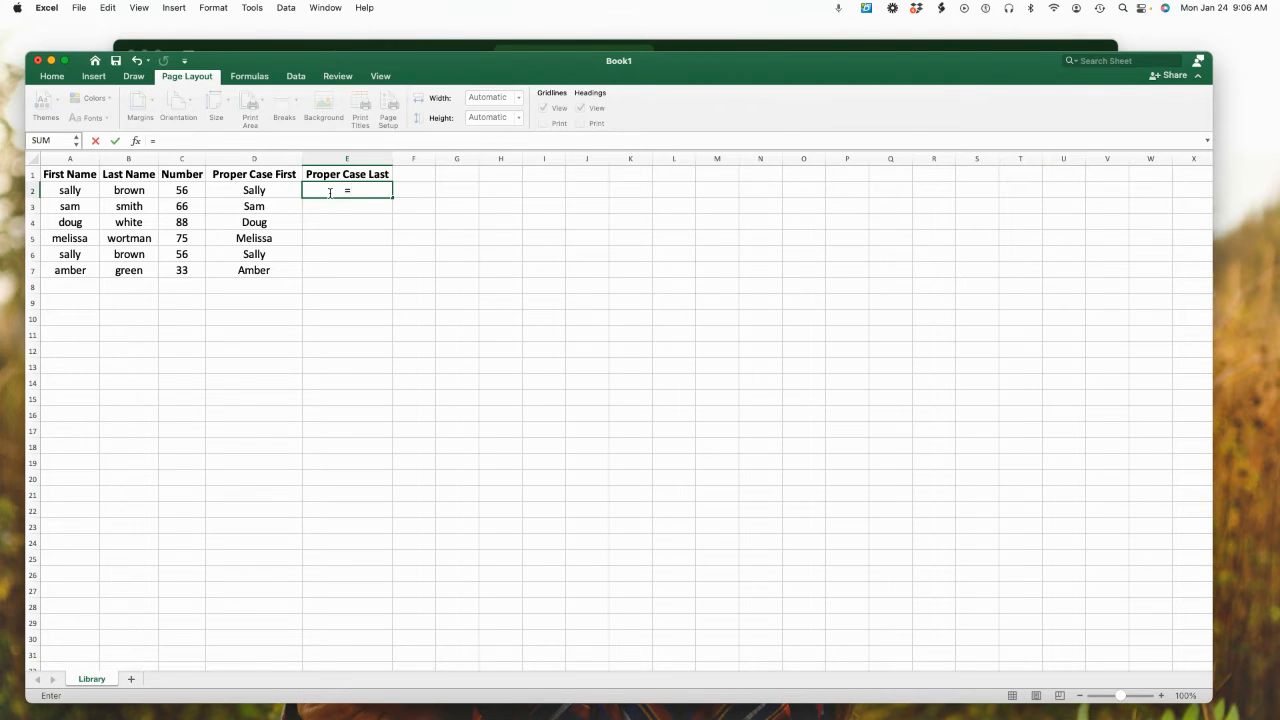
pyautogui.write('Pro')
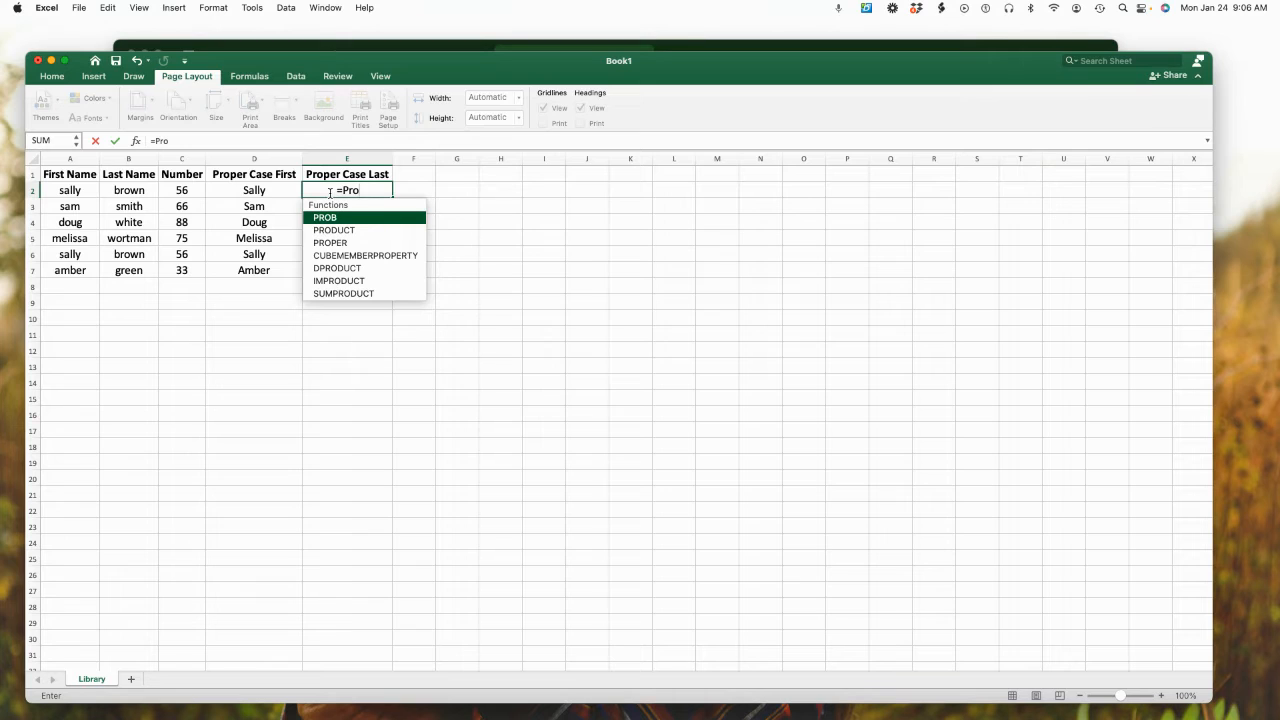
pyautogui.doubleClick(340, 241)
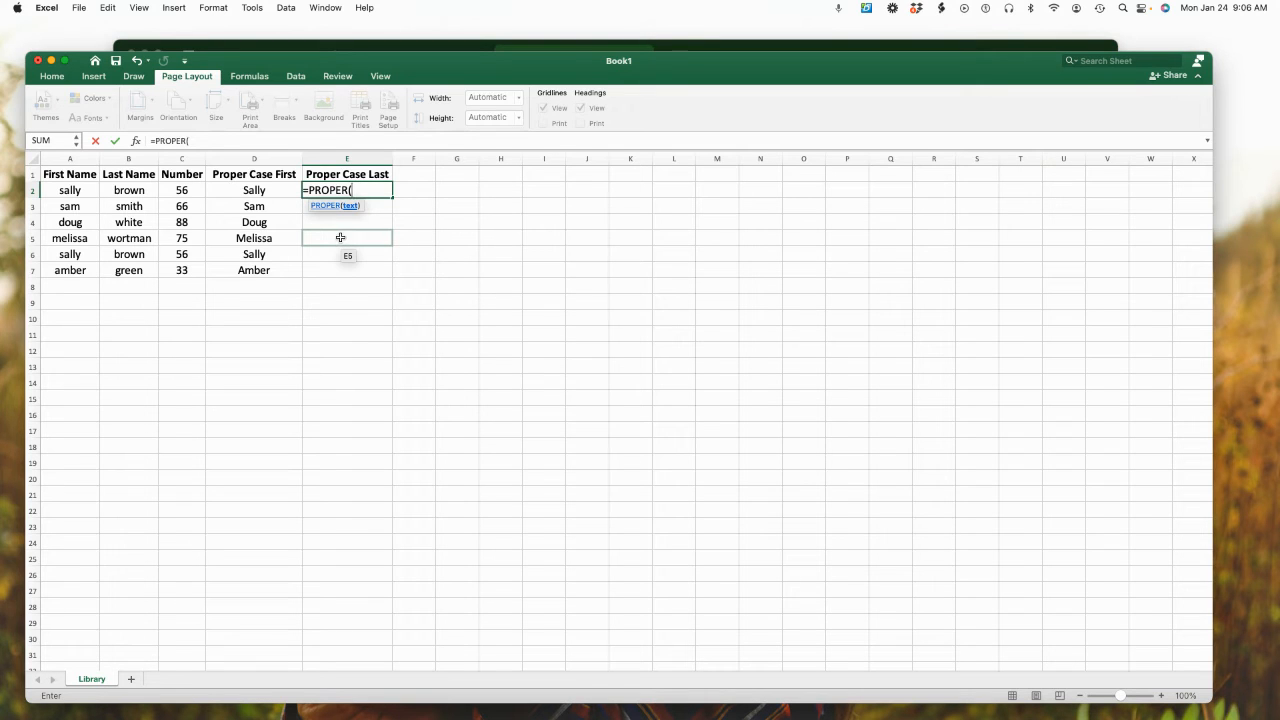
pyautogui.write('B2')
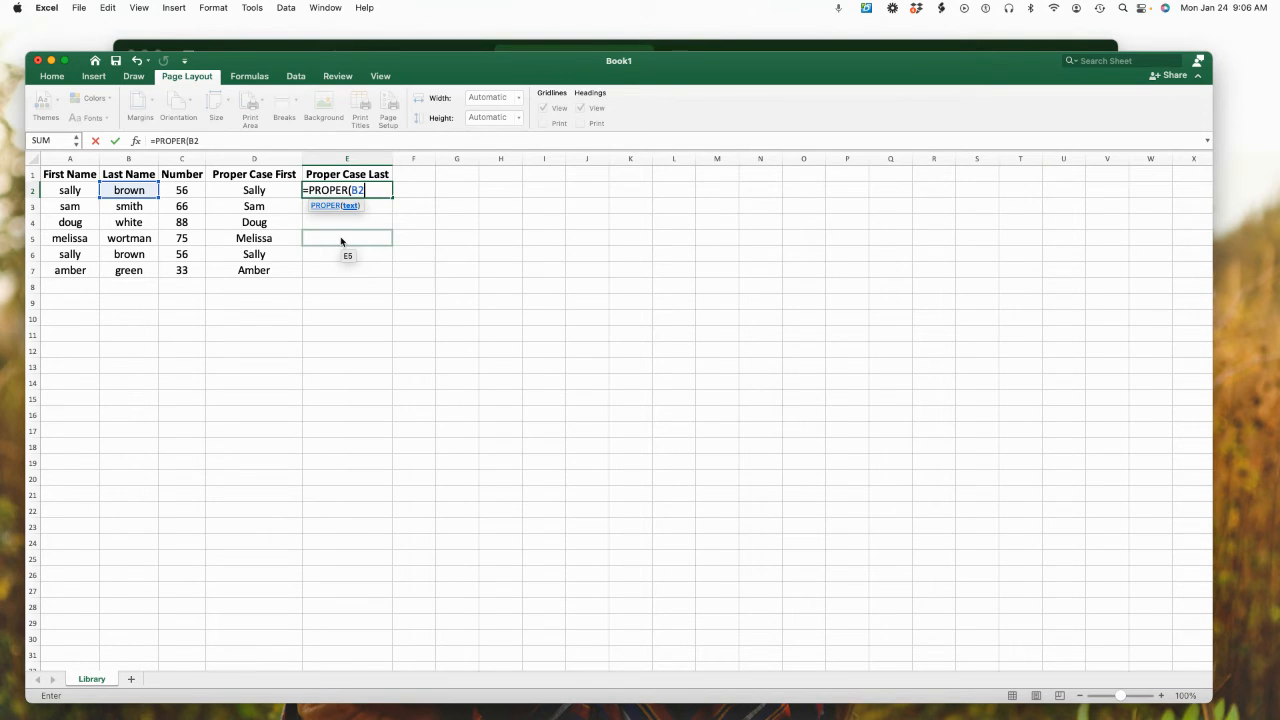
pyautogui.write(')')
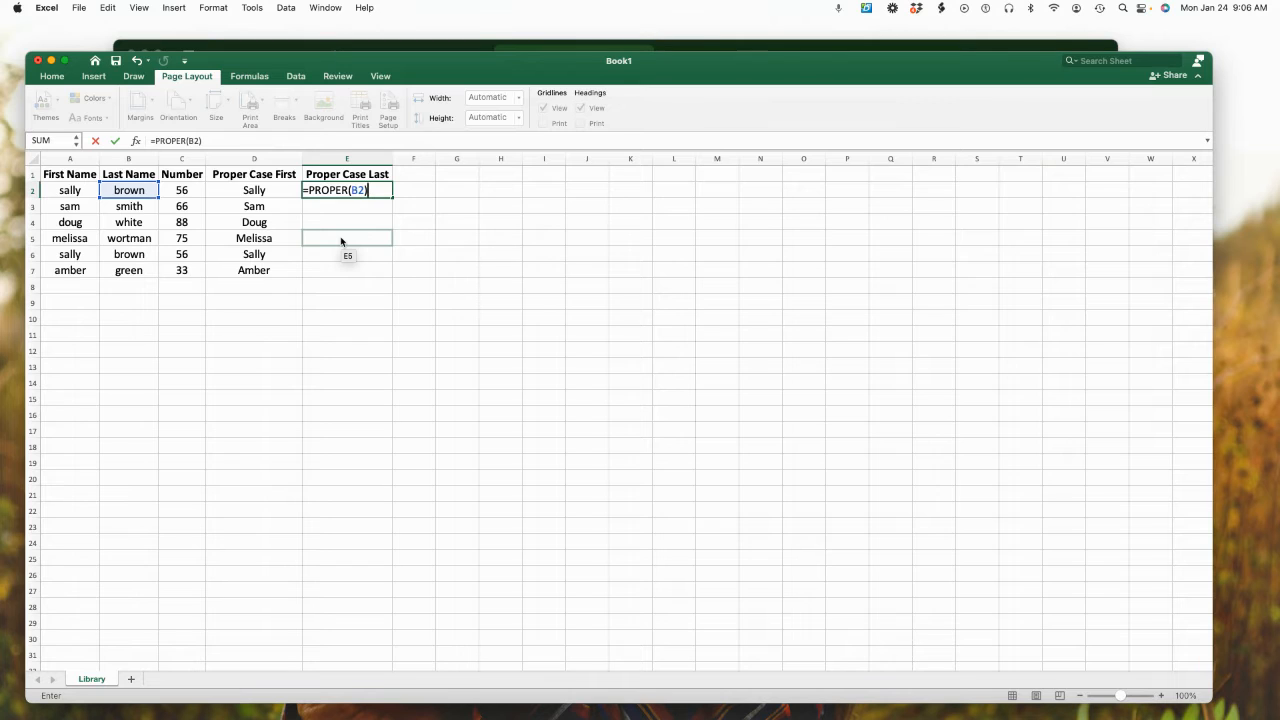
pyautogui.press('Return')
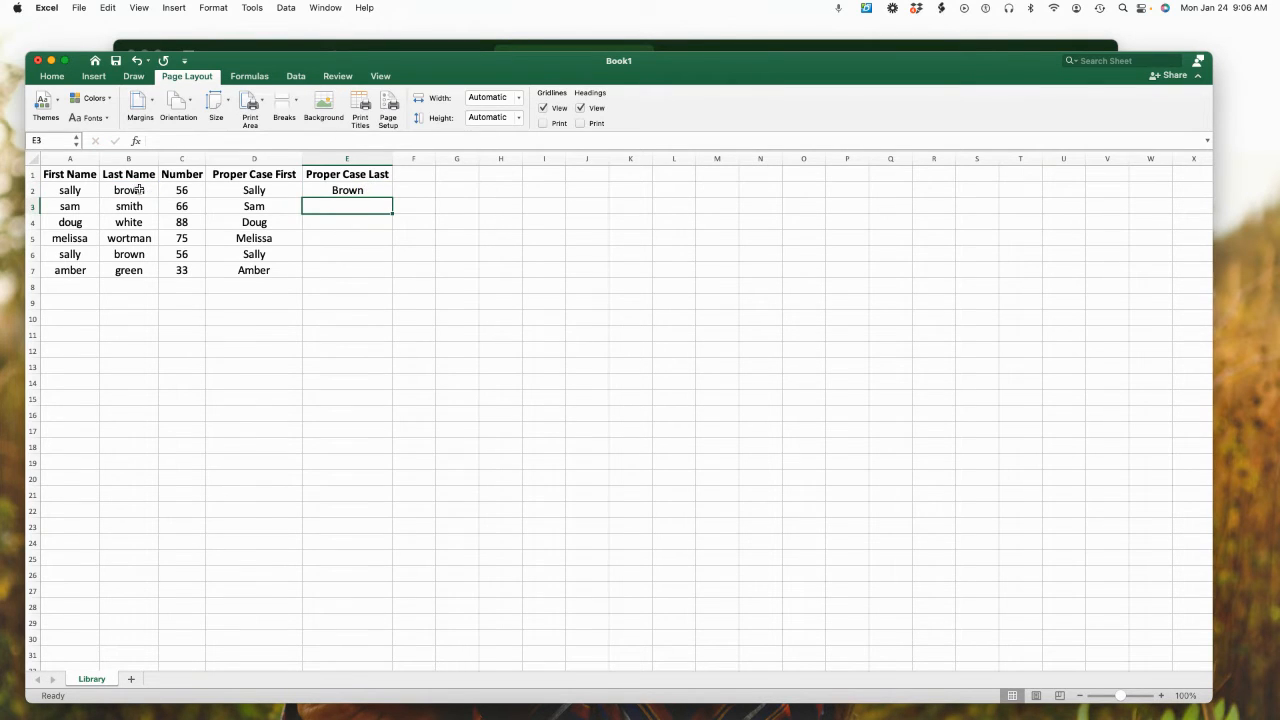
pyautogui.click(380, 191)
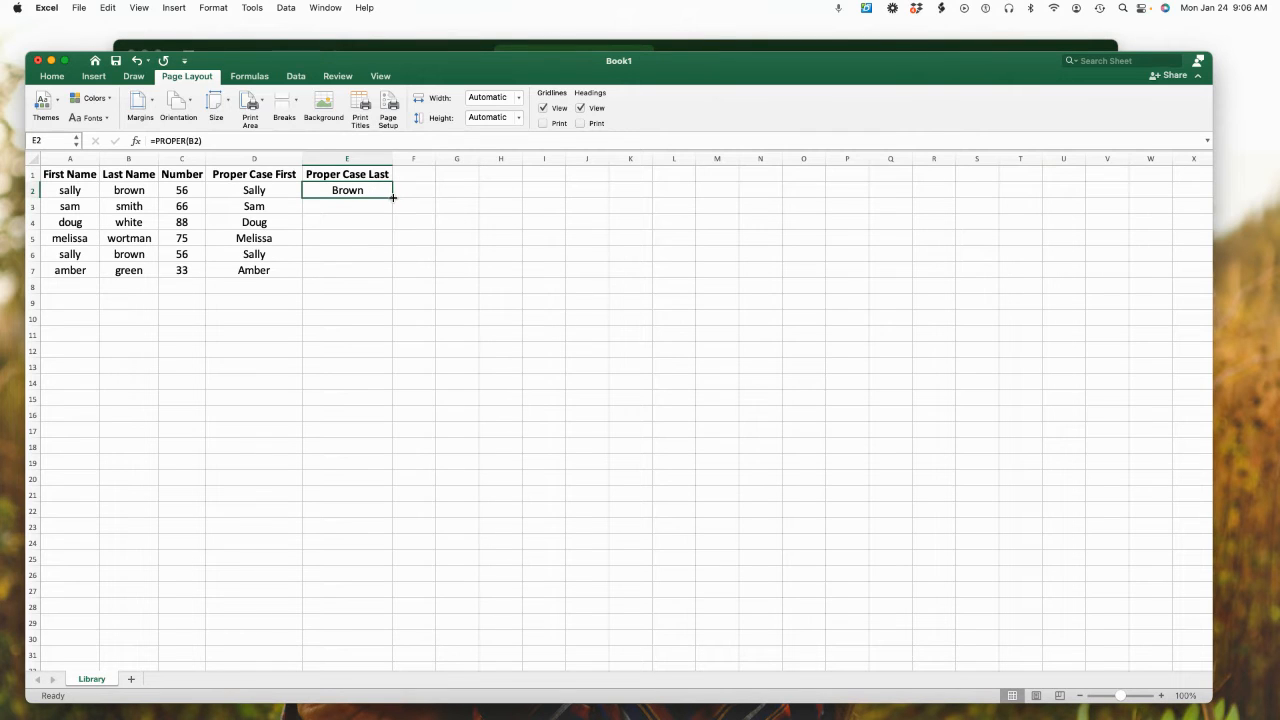
pyautogui.moveTo(392, 198); pyautogui.dragTo(385, 278)
pyautogui.click(355, 374)
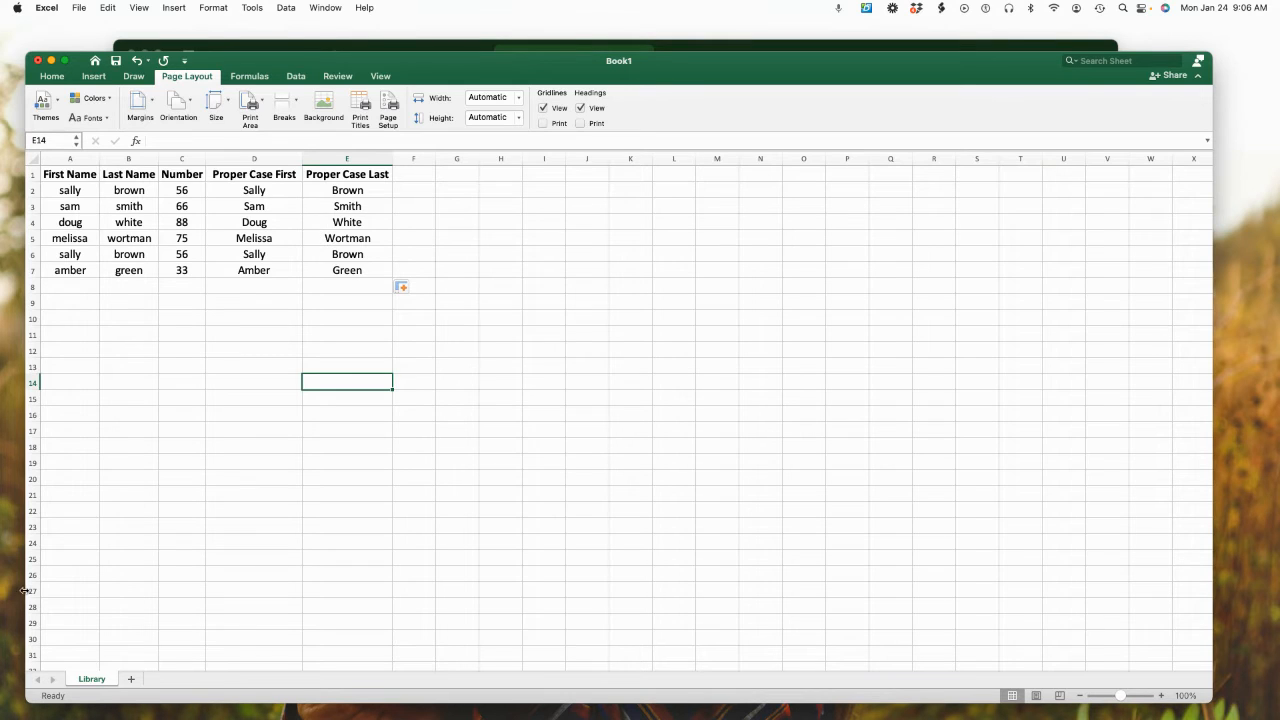
# Copy the Library sheet into a new workbook, keeping the original with the Create a copy option
pyautogui.rightClick(102, 683)
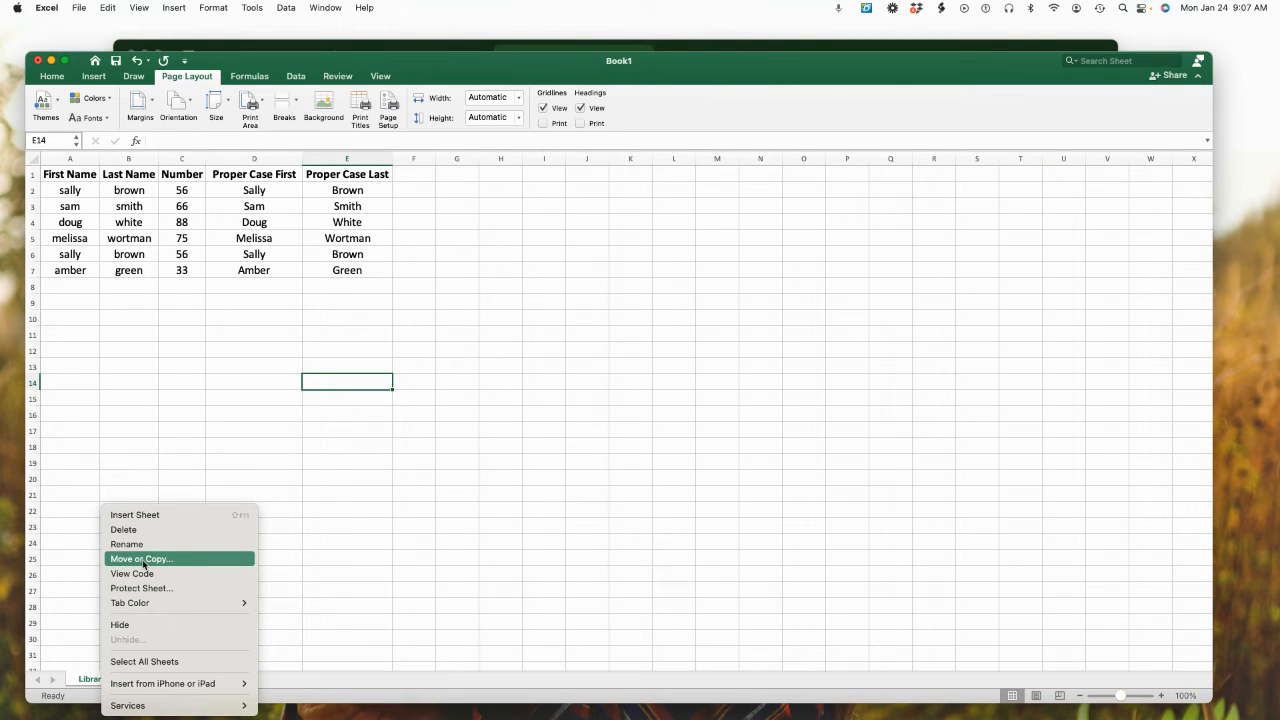
pyautogui.click(142, 560)
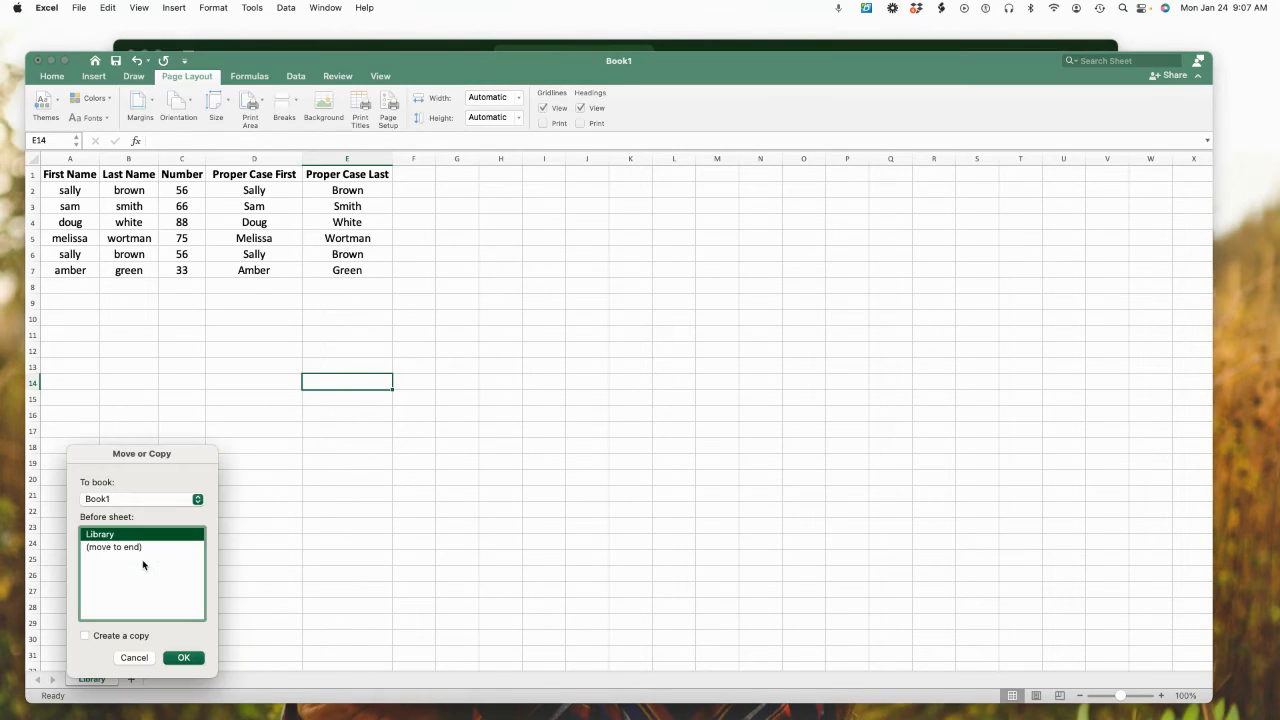
pyautogui.click(107, 499)
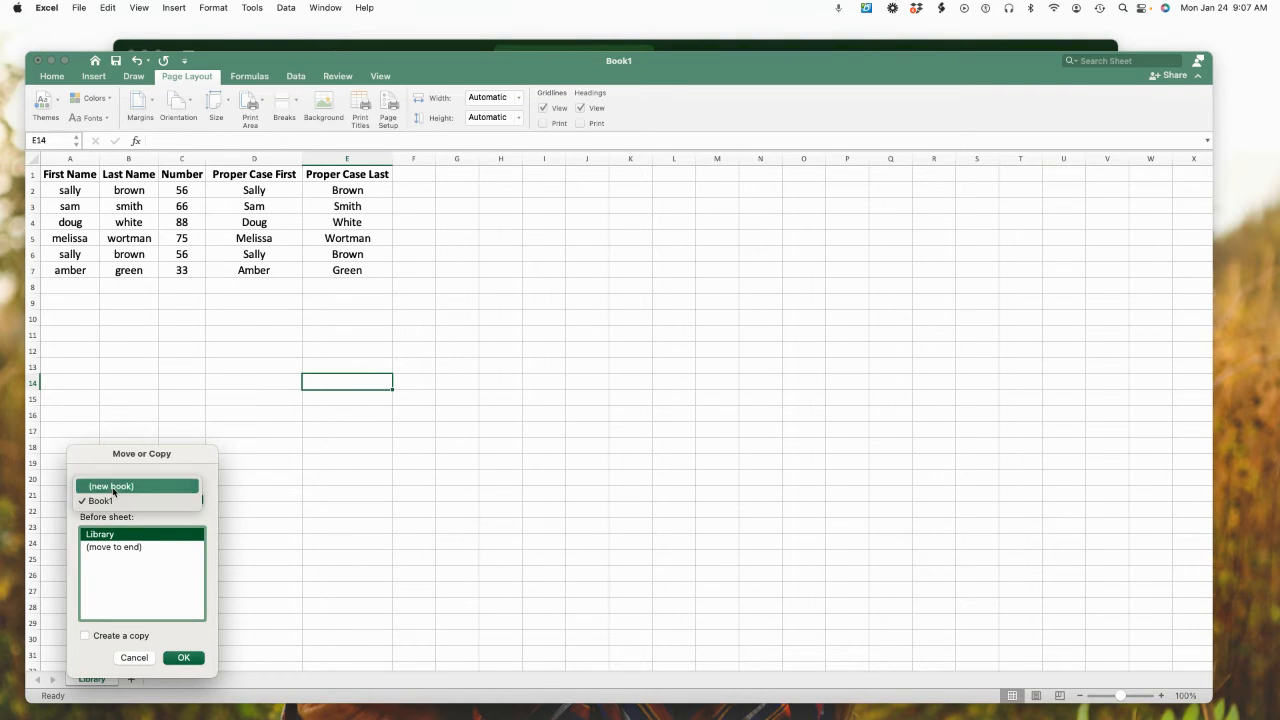
pyautogui.click(112, 487)
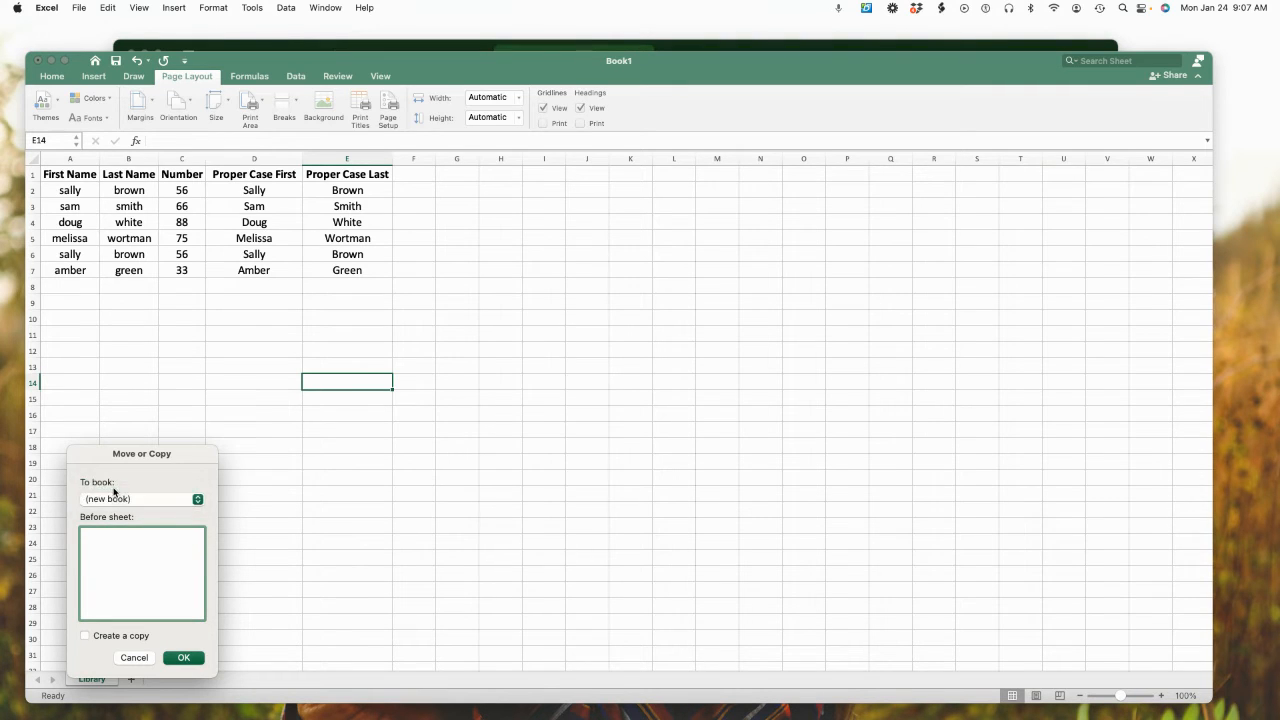
pyautogui.click(86, 637)
pyautogui.click(184, 660)
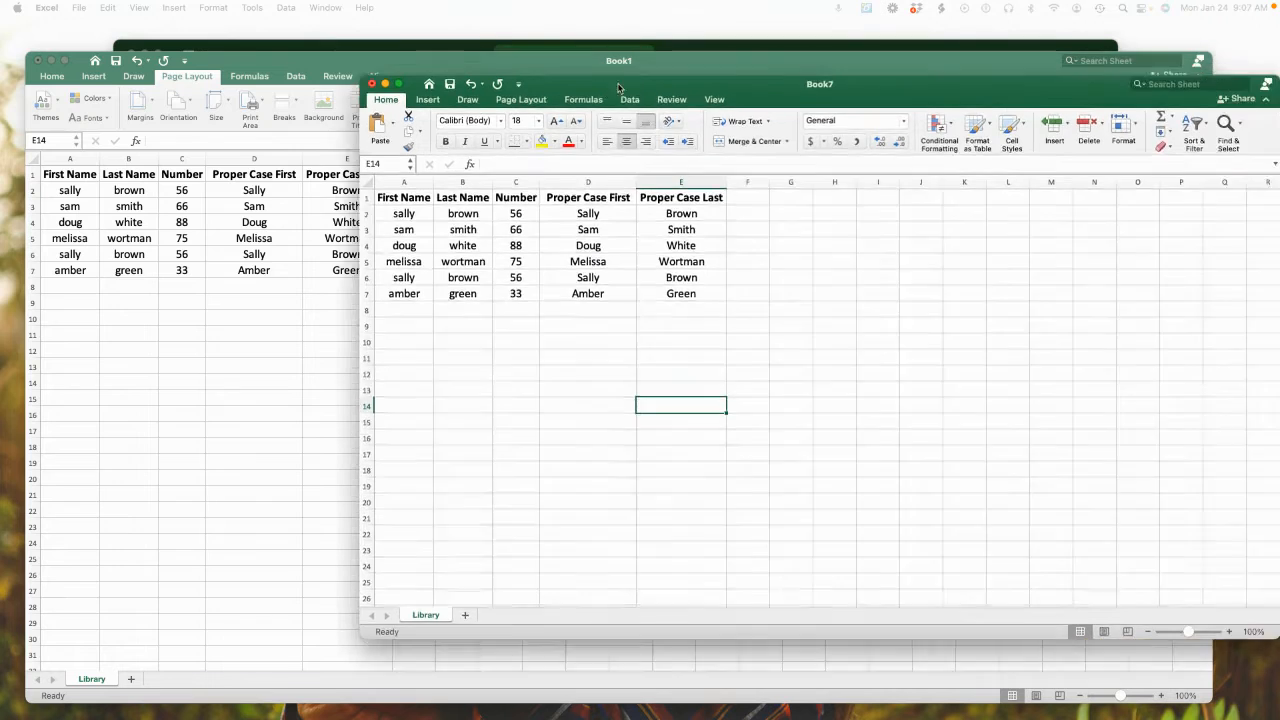
# Reposition the new workbook's window and add a blank worksheet after the Library sheet
pyautogui.moveTo(618, 88); pyautogui.dragTo(390, 122)
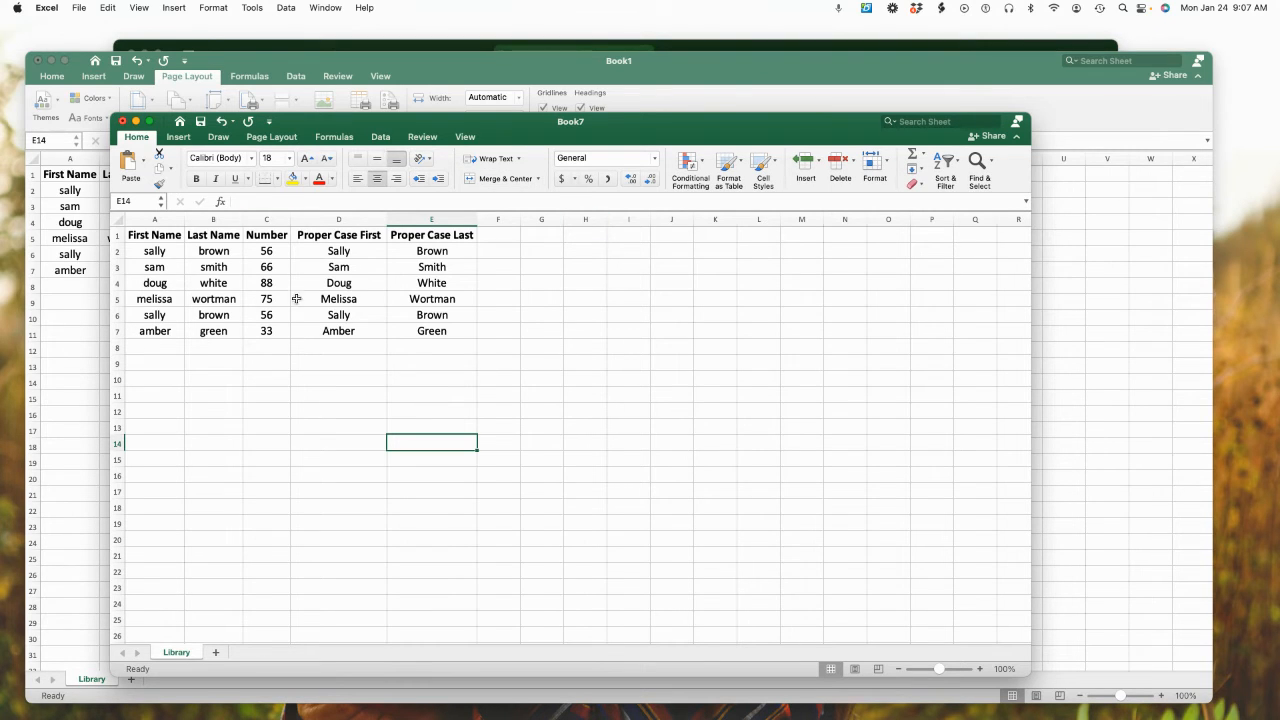
pyautogui.click(217, 652)
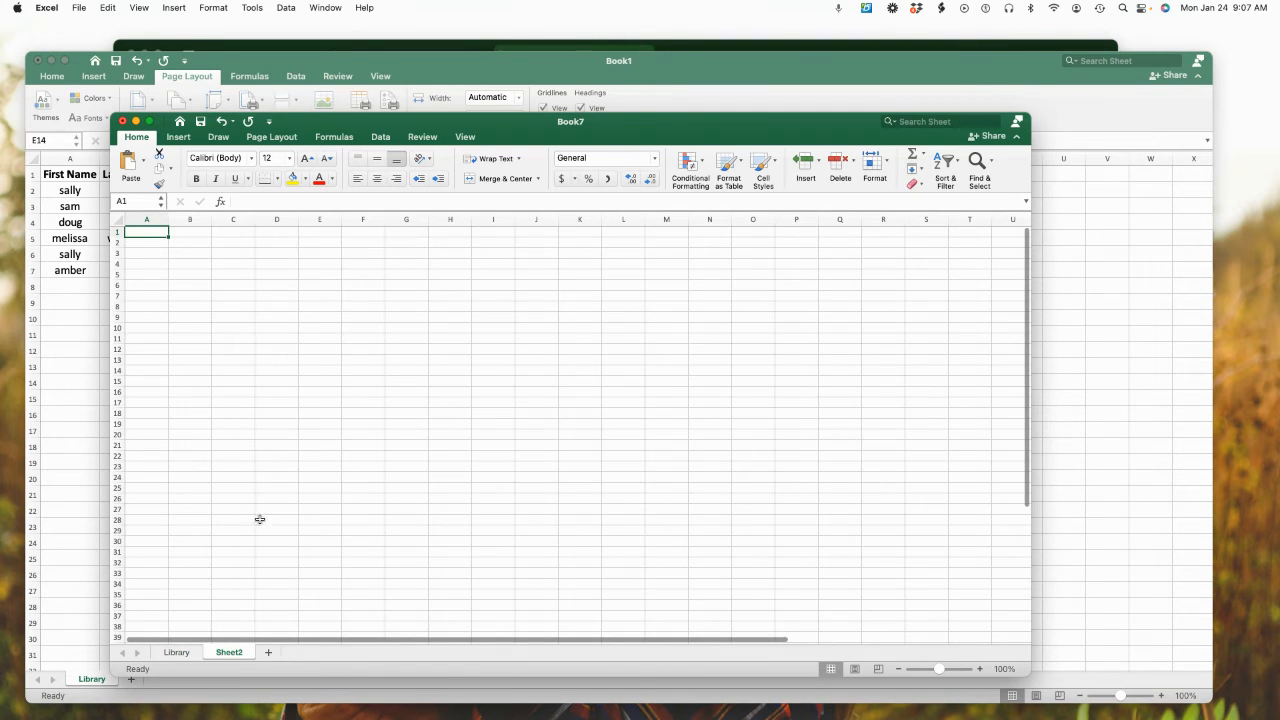
# Rename Sheet2 as library2, and return to the Library sheet
pyautogui.click(175, 655)
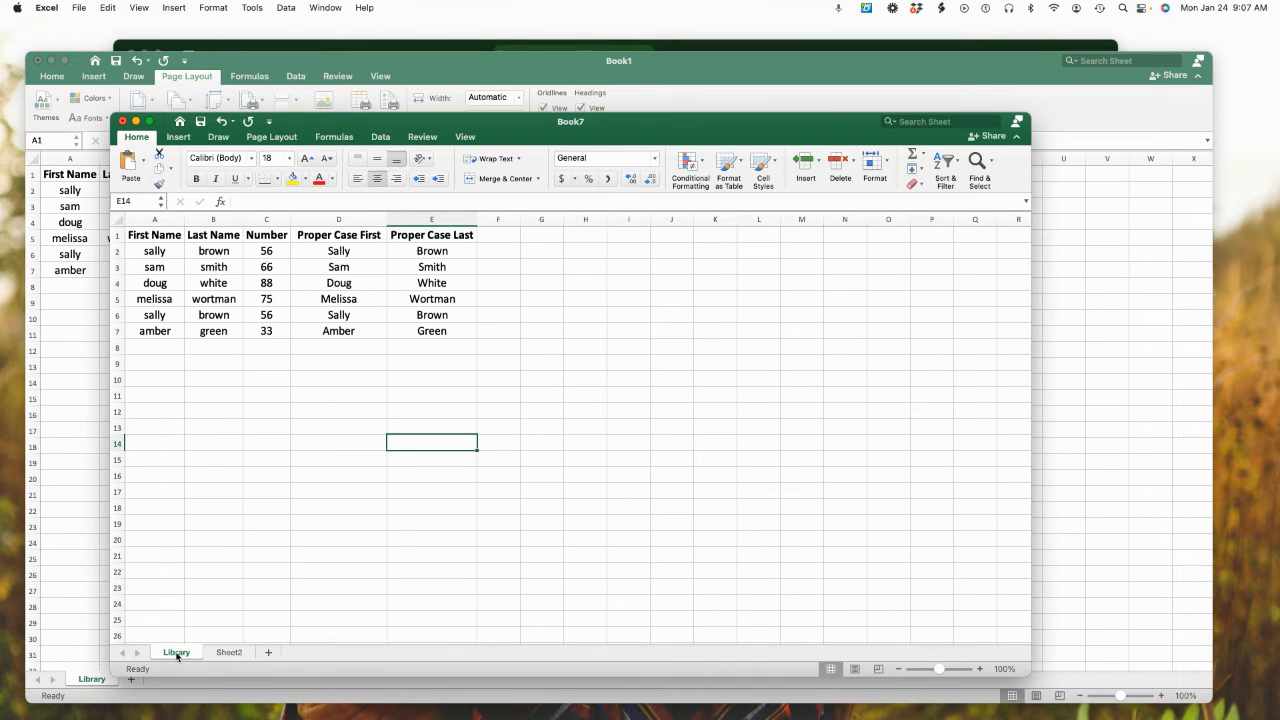
pyautogui.click(232, 655)
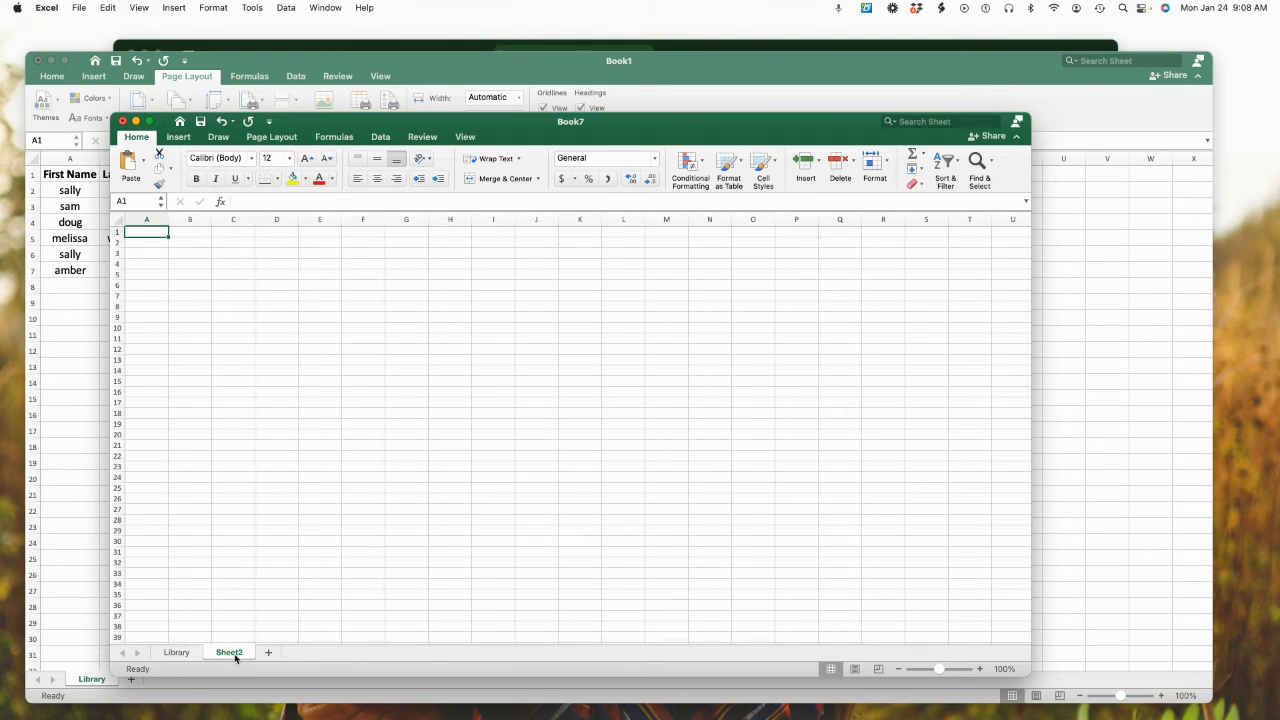
pyautogui.rightClick(236, 657)
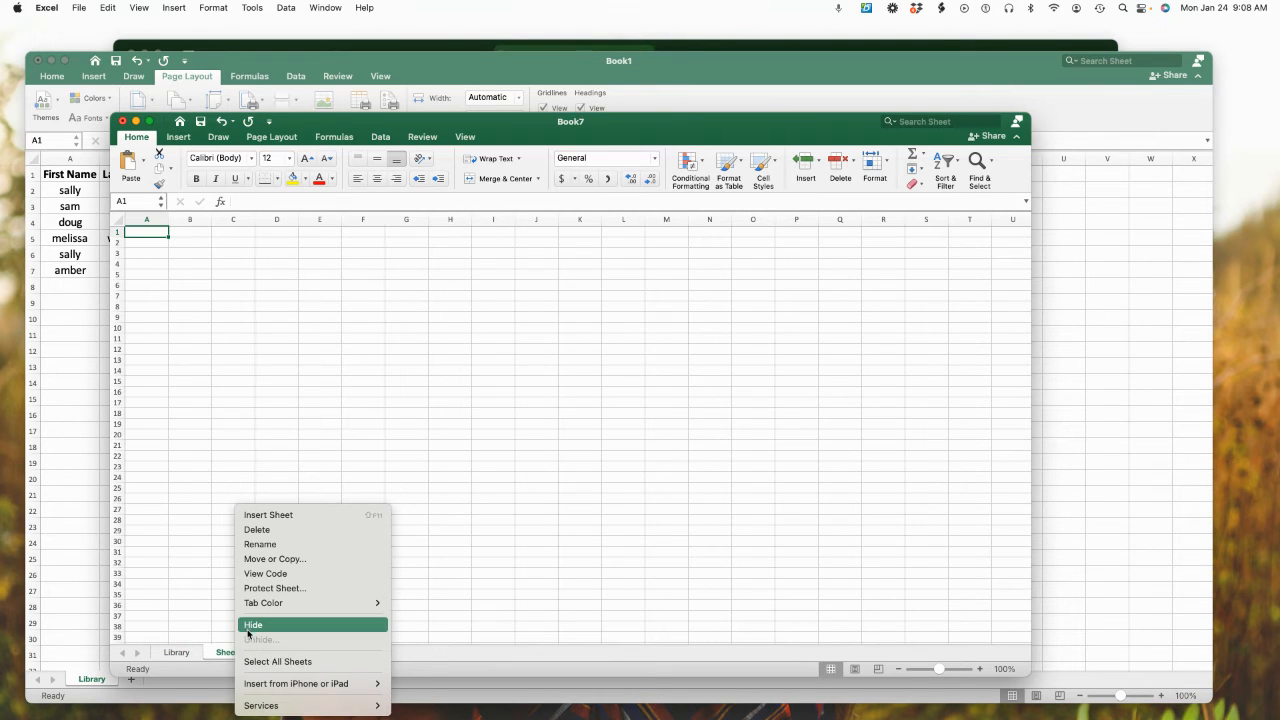
pyautogui.click(268, 545)
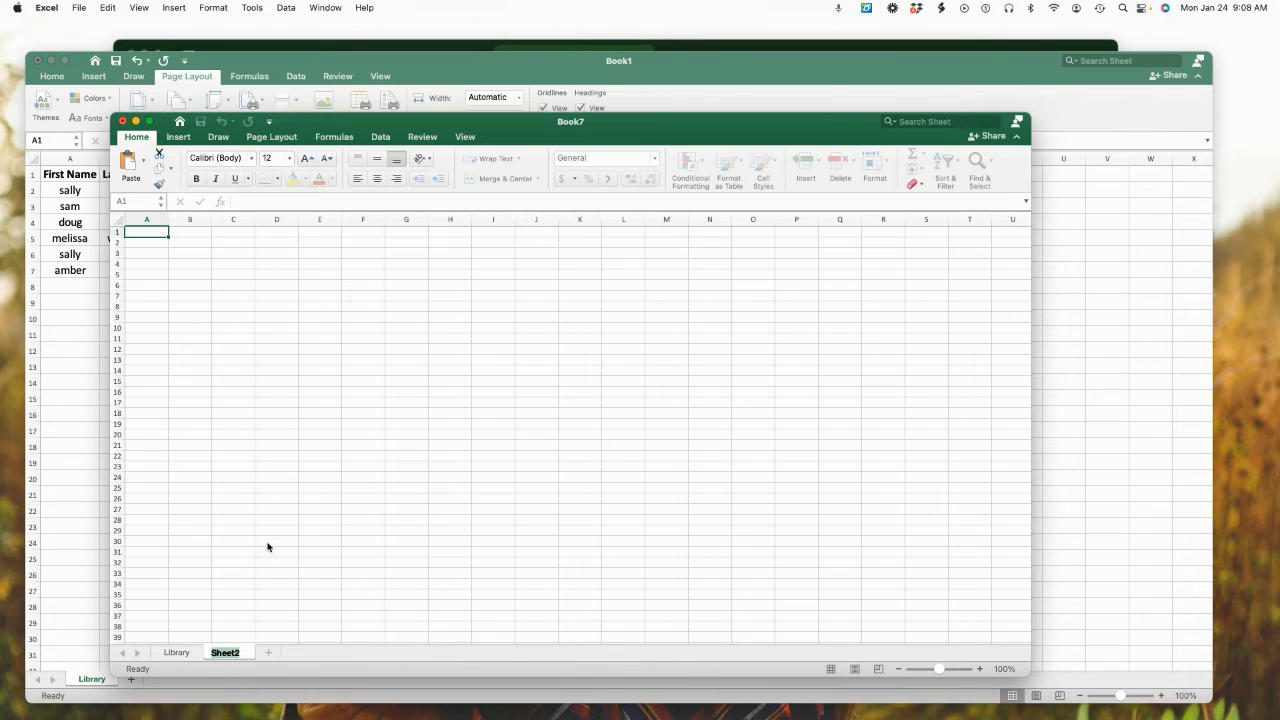
pyautogui.press('BackSpace')
pyautogui.write('library2')
pyautogui.press('Return')
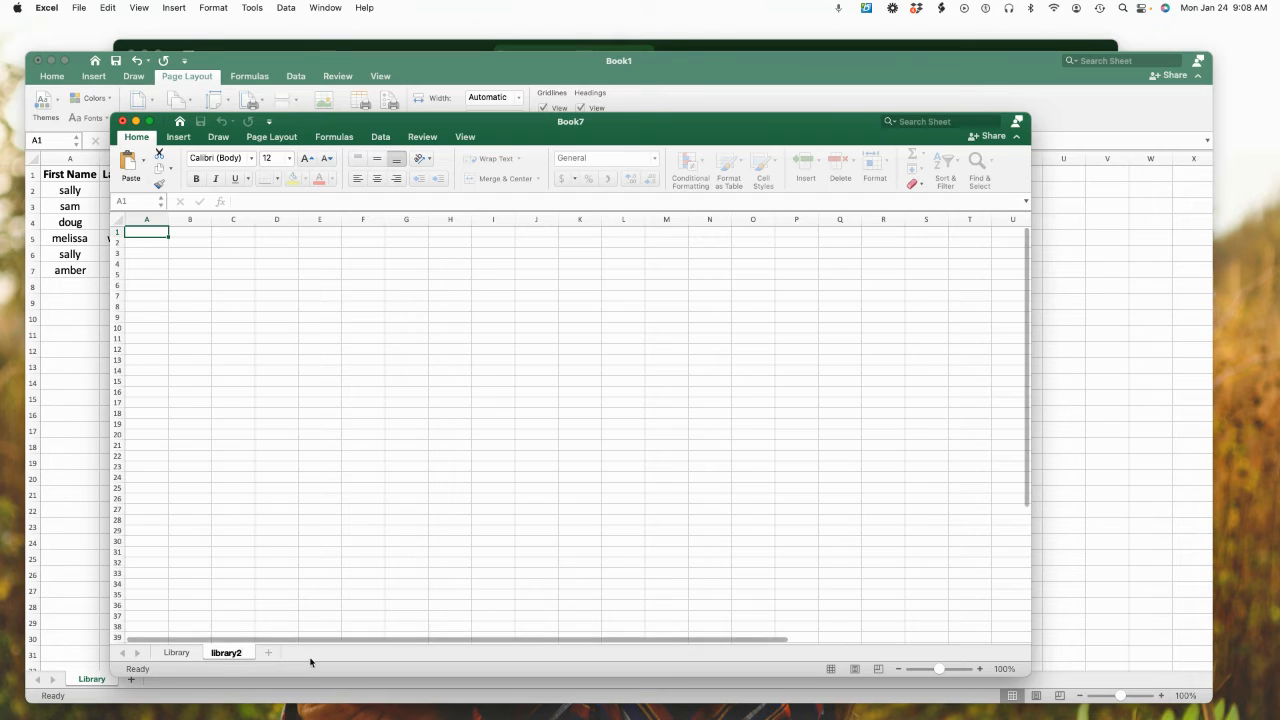
pyautogui.click(177, 653)
pyautogui.click(229, 653)
pyautogui.click(189, 656)
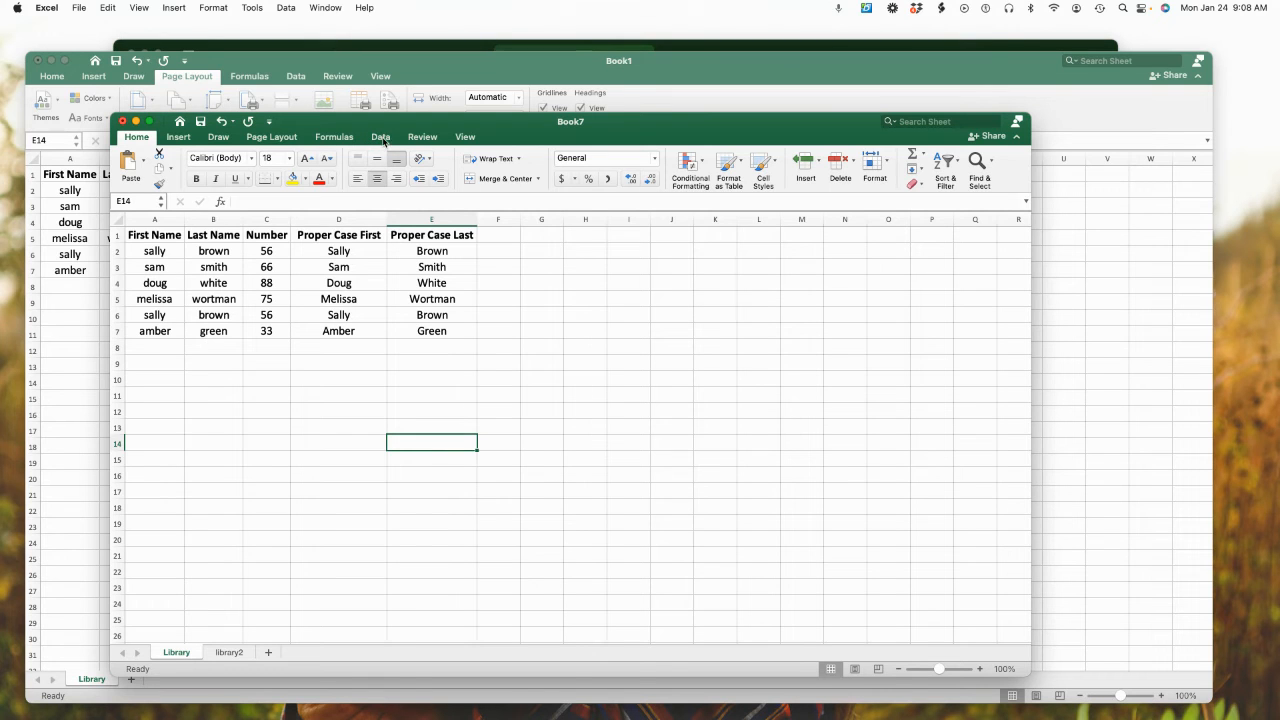
# Try to remove duplicates with only the empty cell E14 selected
pyautogui.click(385, 141)
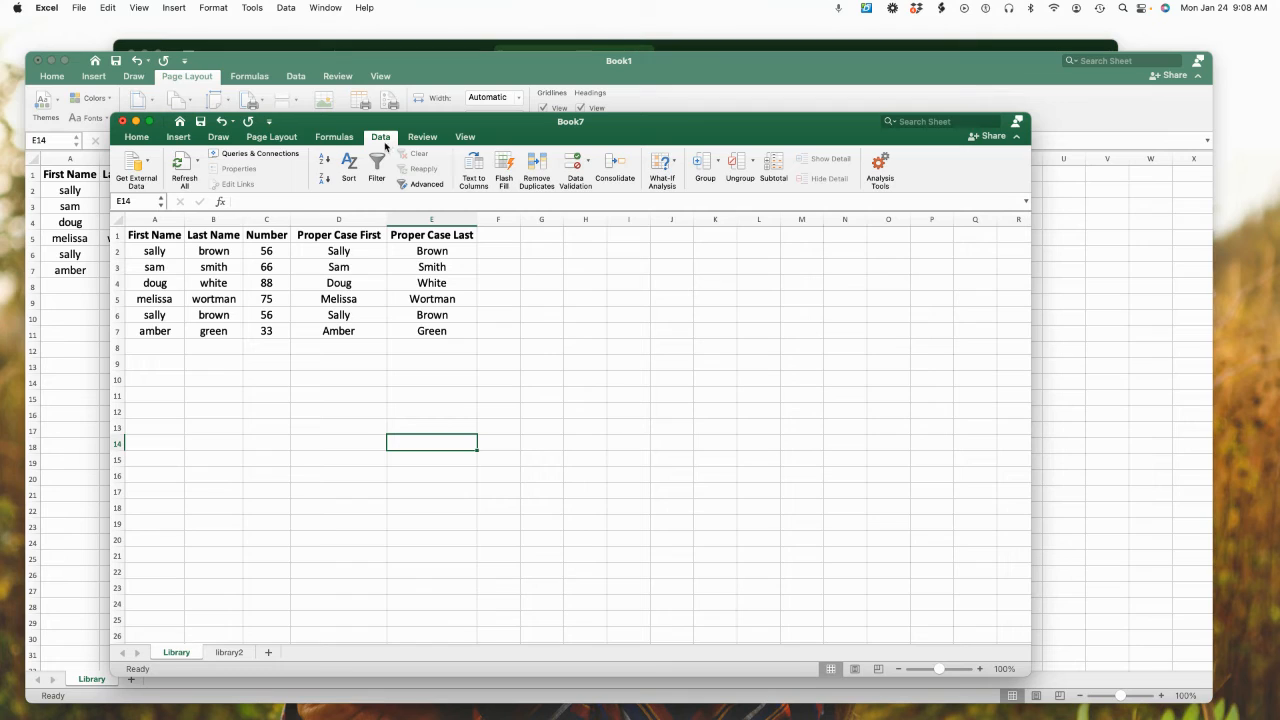
pyautogui.click(535, 165)
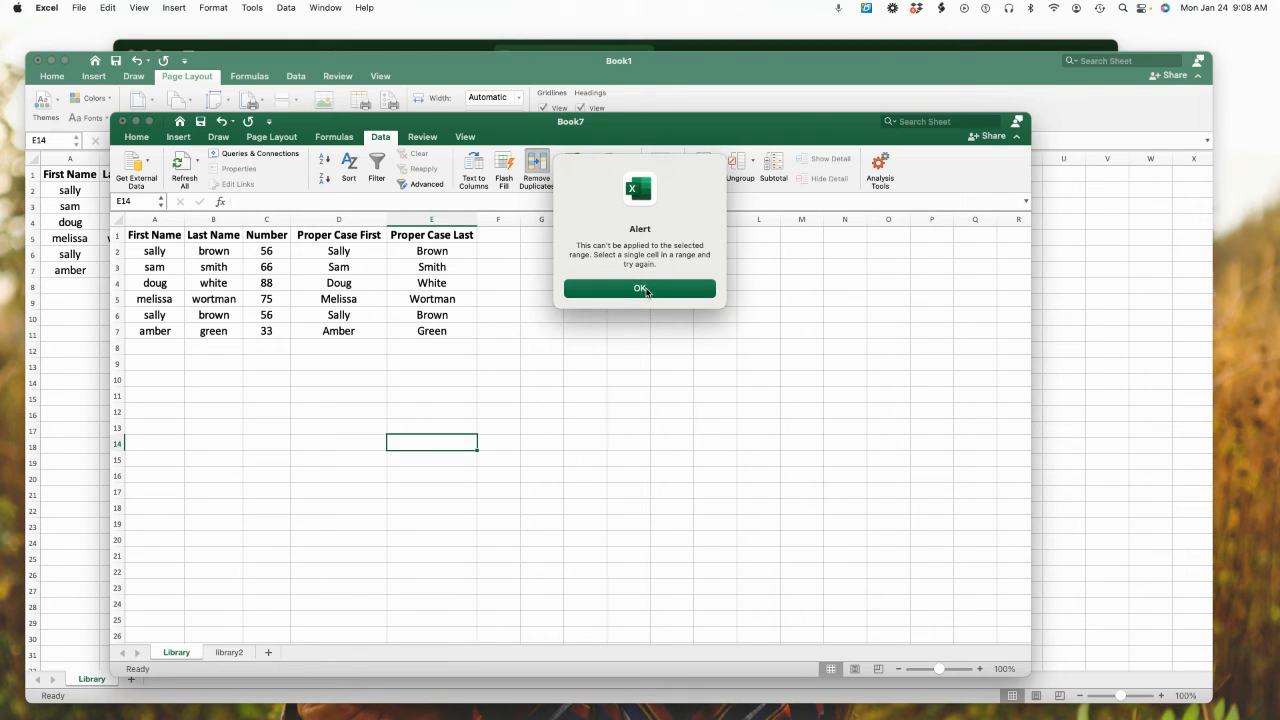
pyautogui.click(641, 289)
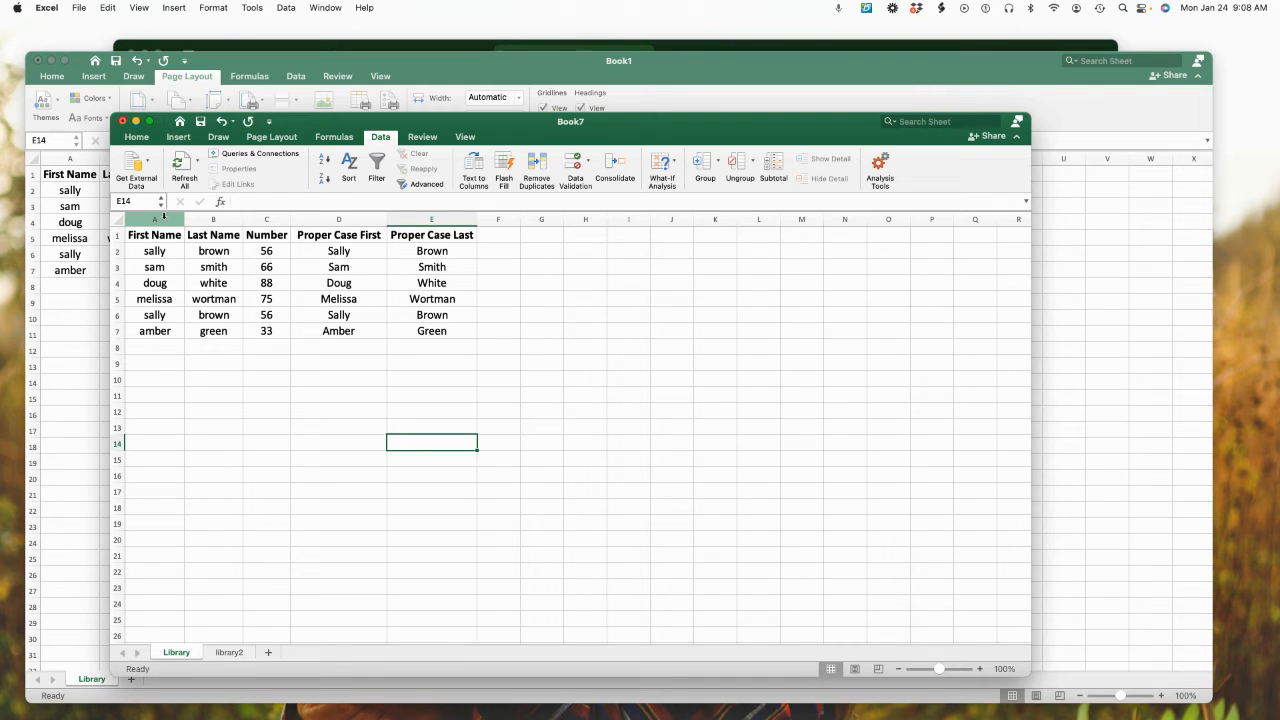
# Remove duplicate rows starting from column A, expanding the selection and comparing columns A to E with headers
pyautogui.click(166, 218)
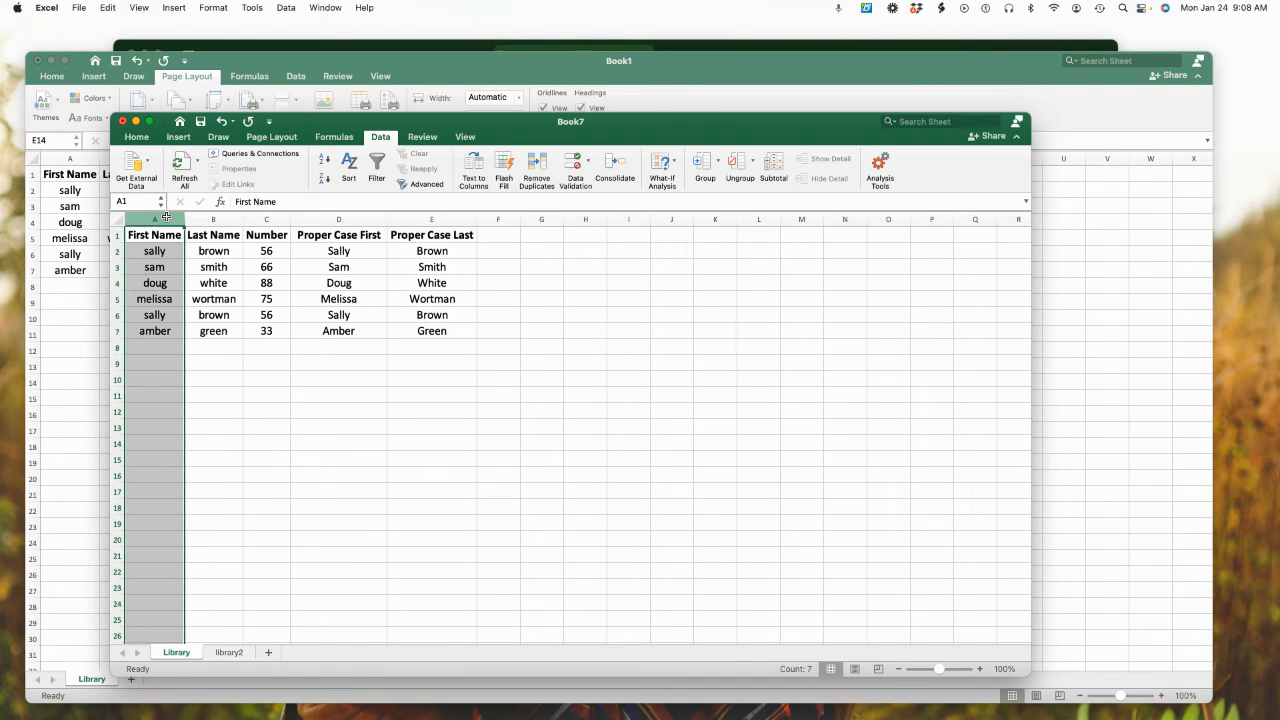
pyautogui.click(545, 166)
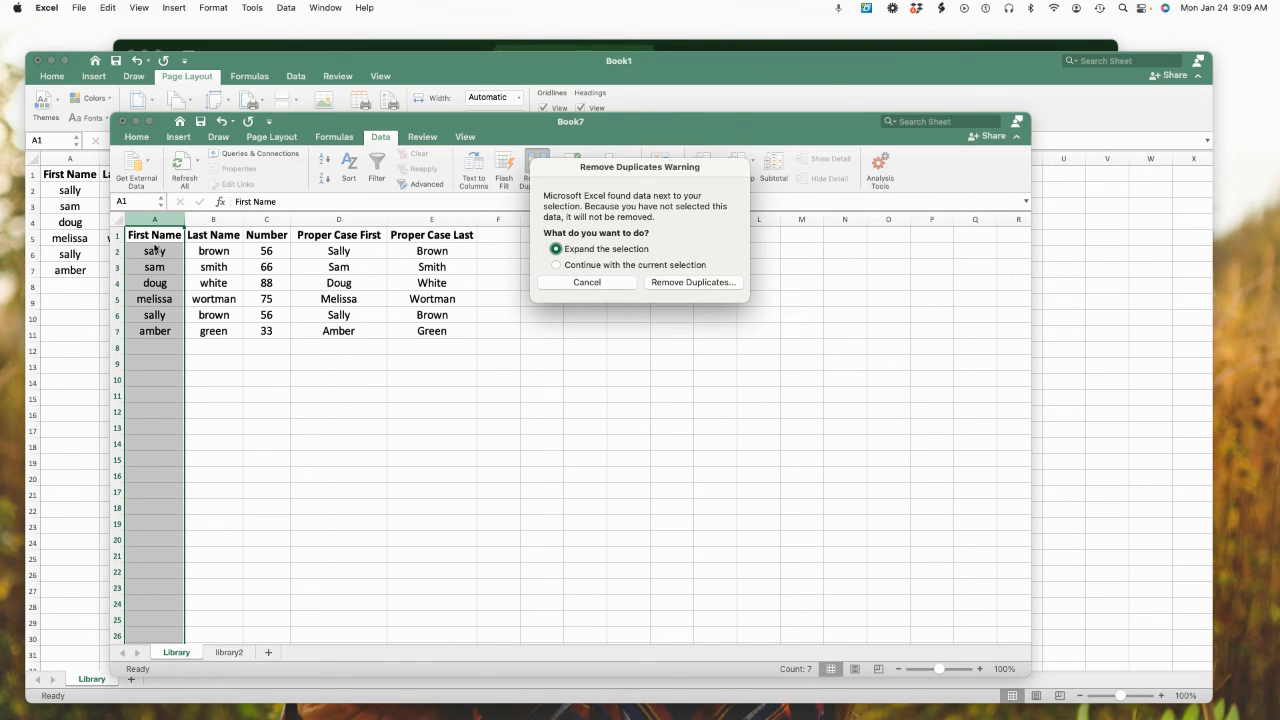
pyautogui.click(686, 283)
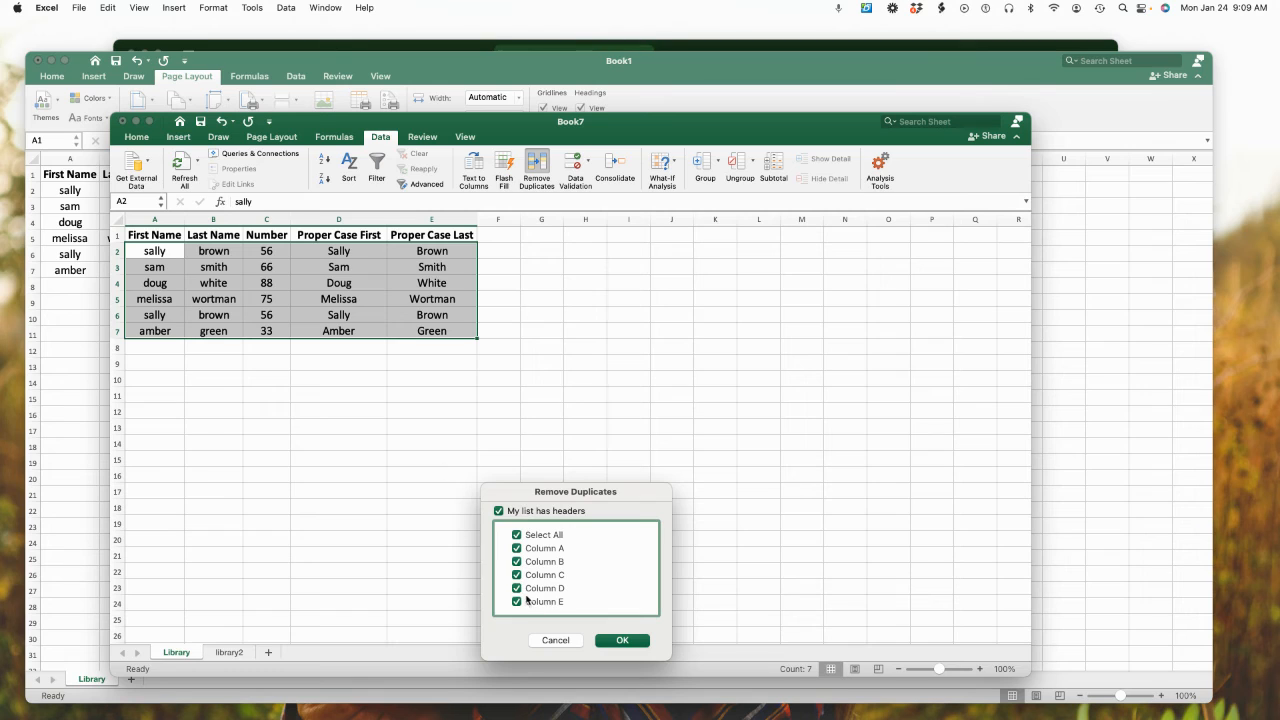
pyautogui.click(622, 641)
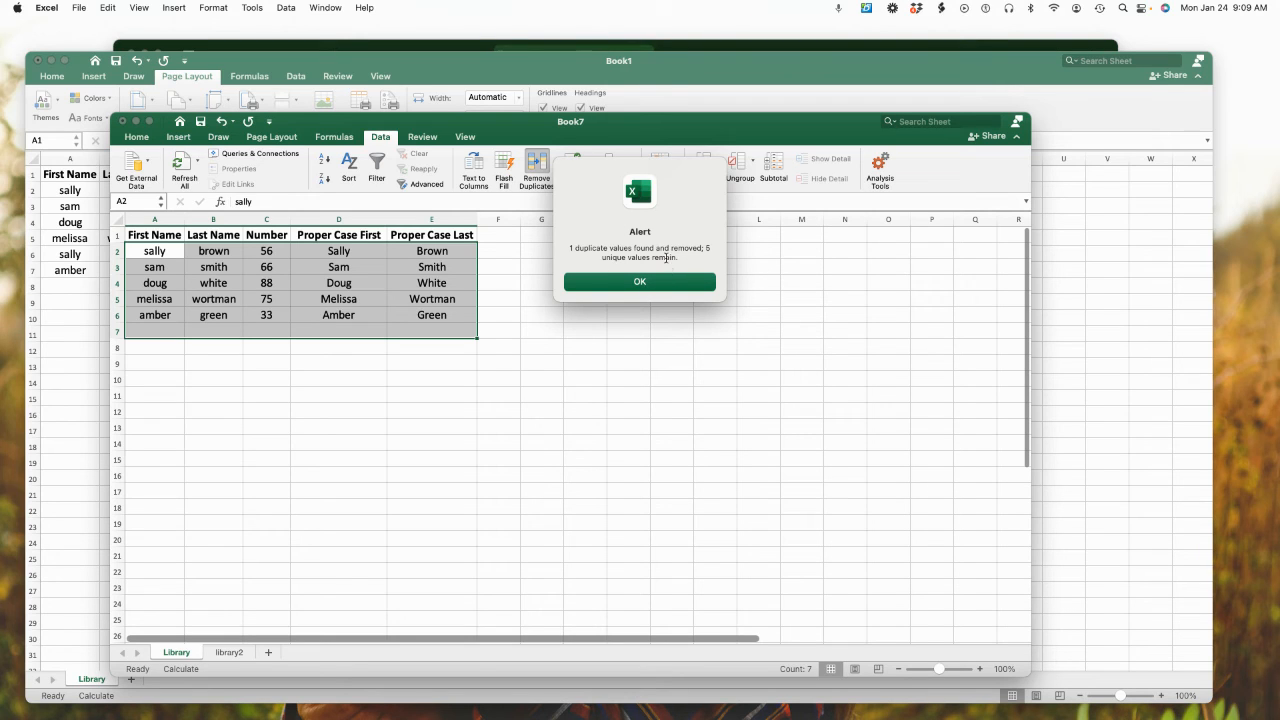
pyautogui.click(656, 280)
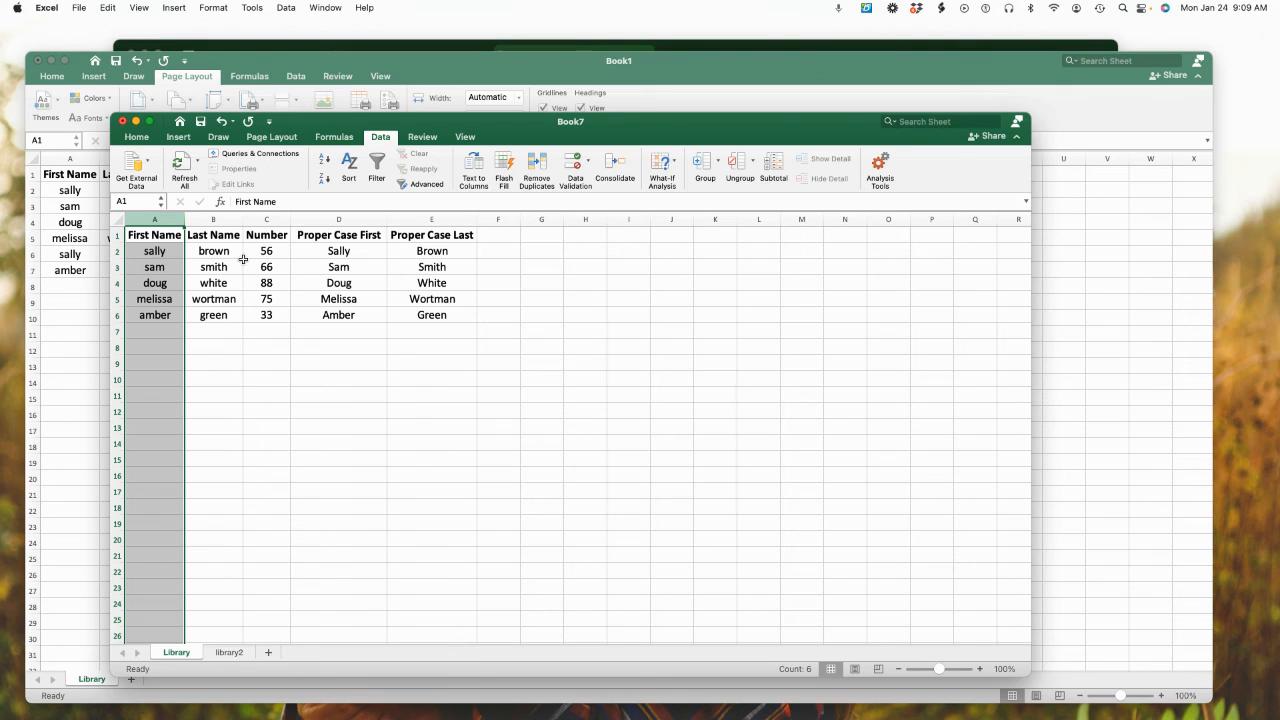
# Insert Untitled design (4).png from Downloads as the Library sheet's background and check how it looks
pyautogui.click(271, 138)
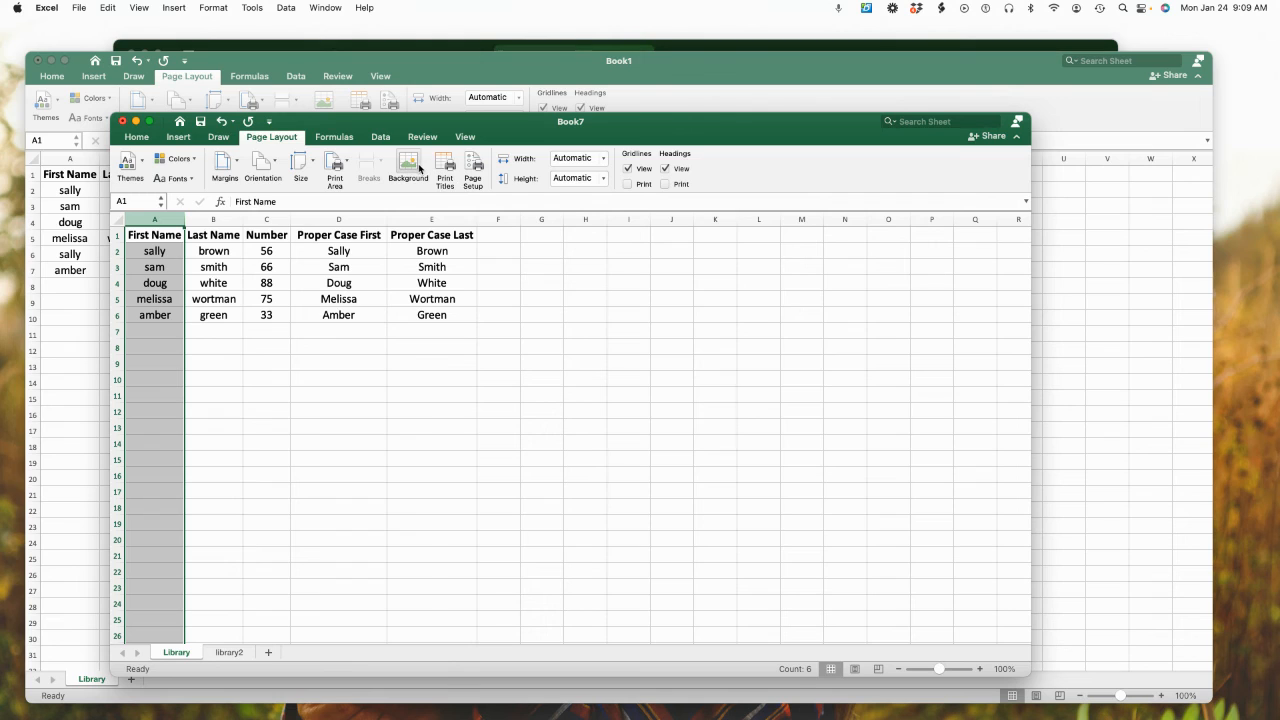
pyautogui.click(409, 167)
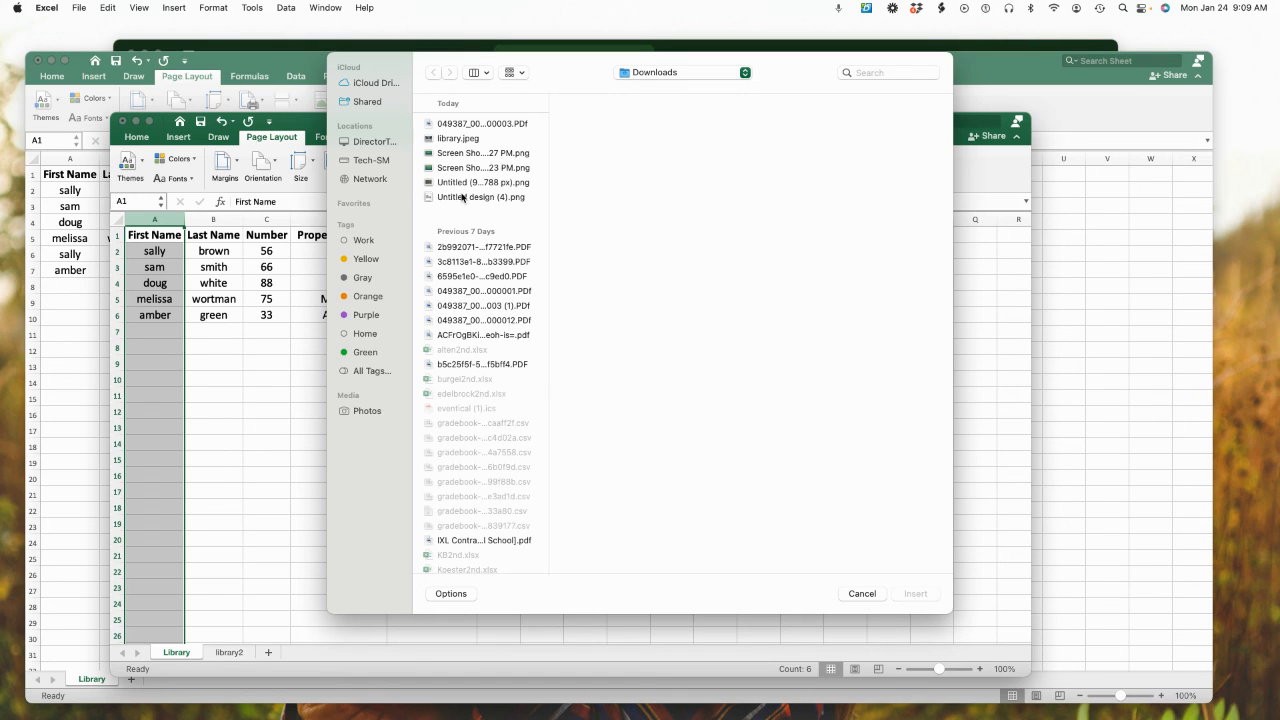
pyautogui.click(465, 198)
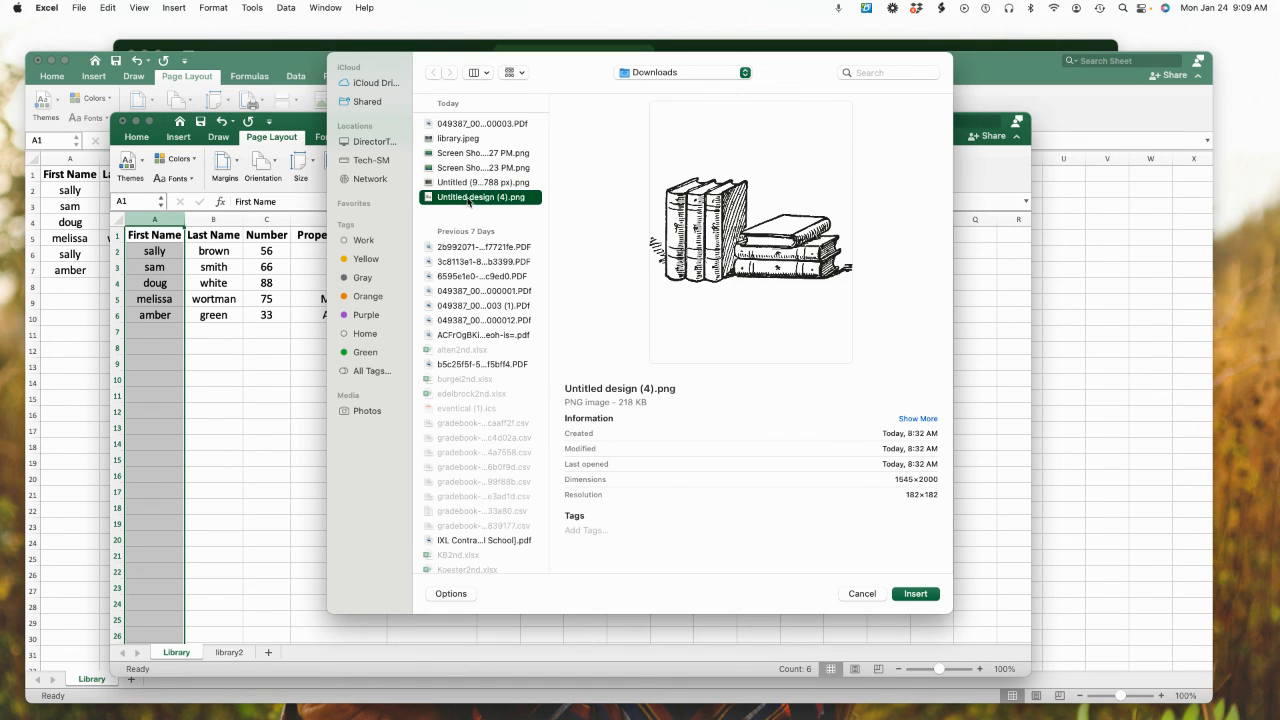
pyautogui.click(916, 594)
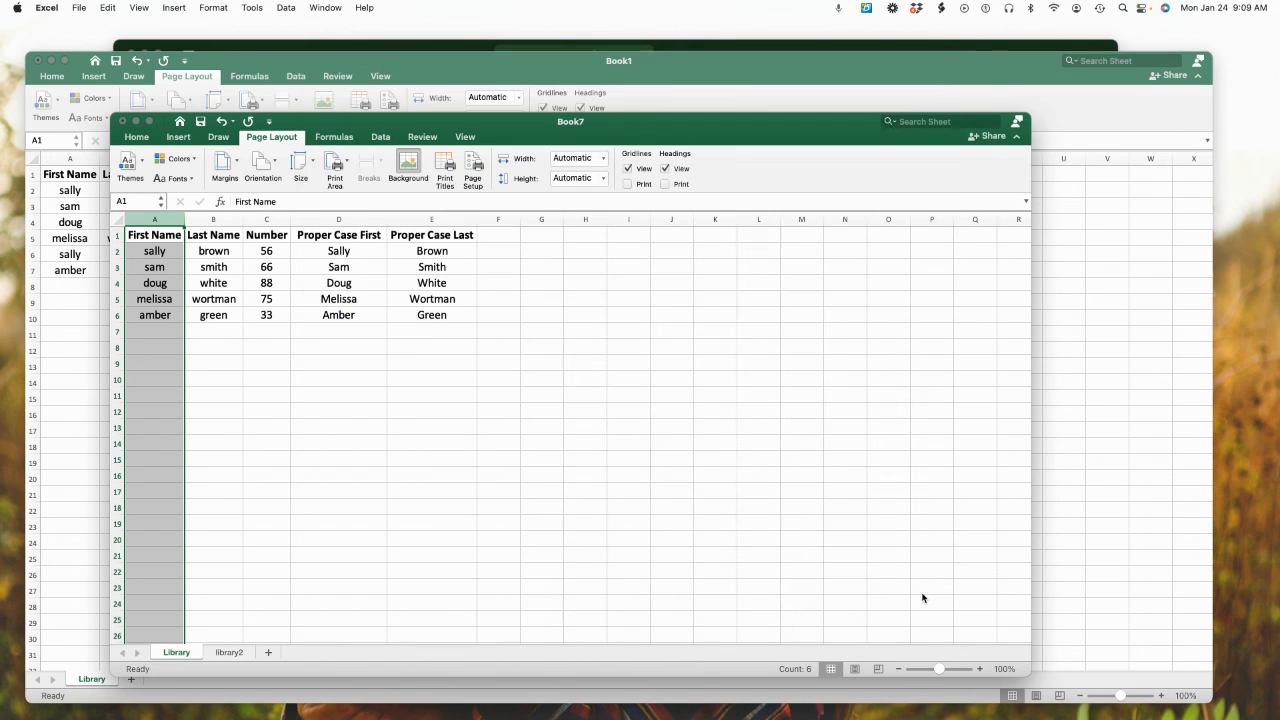
pyautogui.scroll(-5, 795, 540)
pyautogui.scroll(-4, 795, 540)
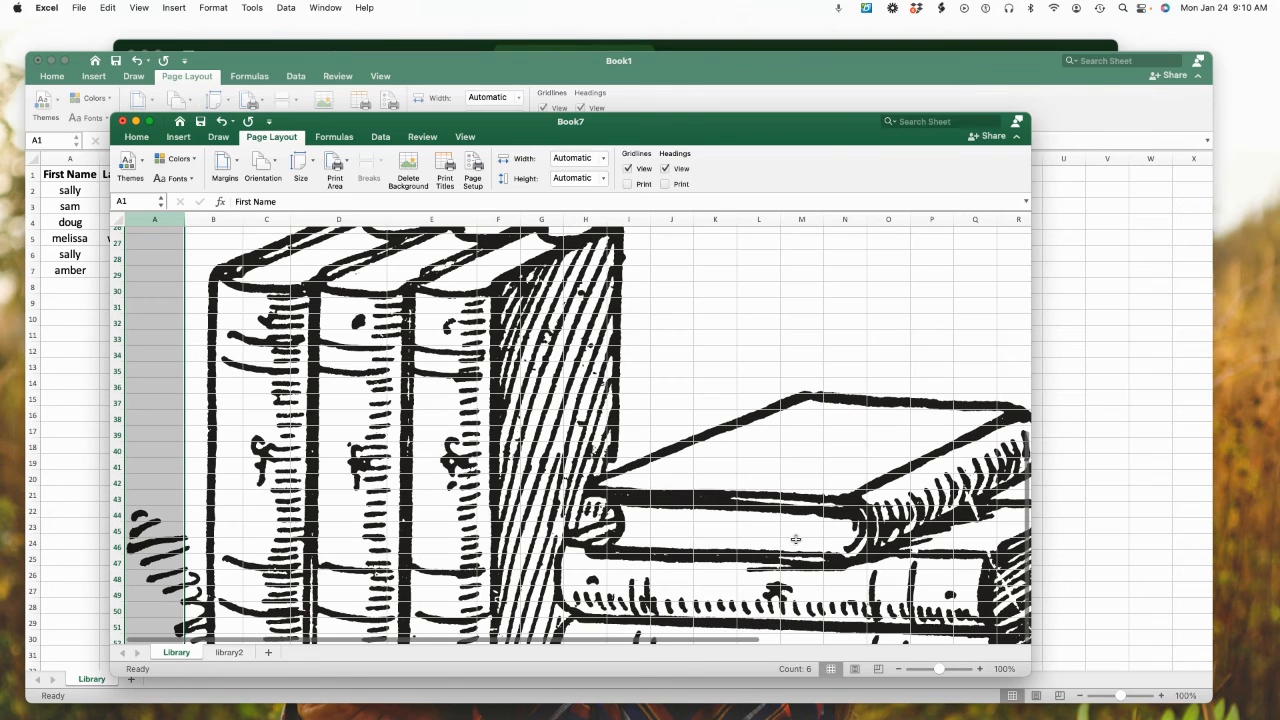
pyautogui.scroll(8, 796, 539)
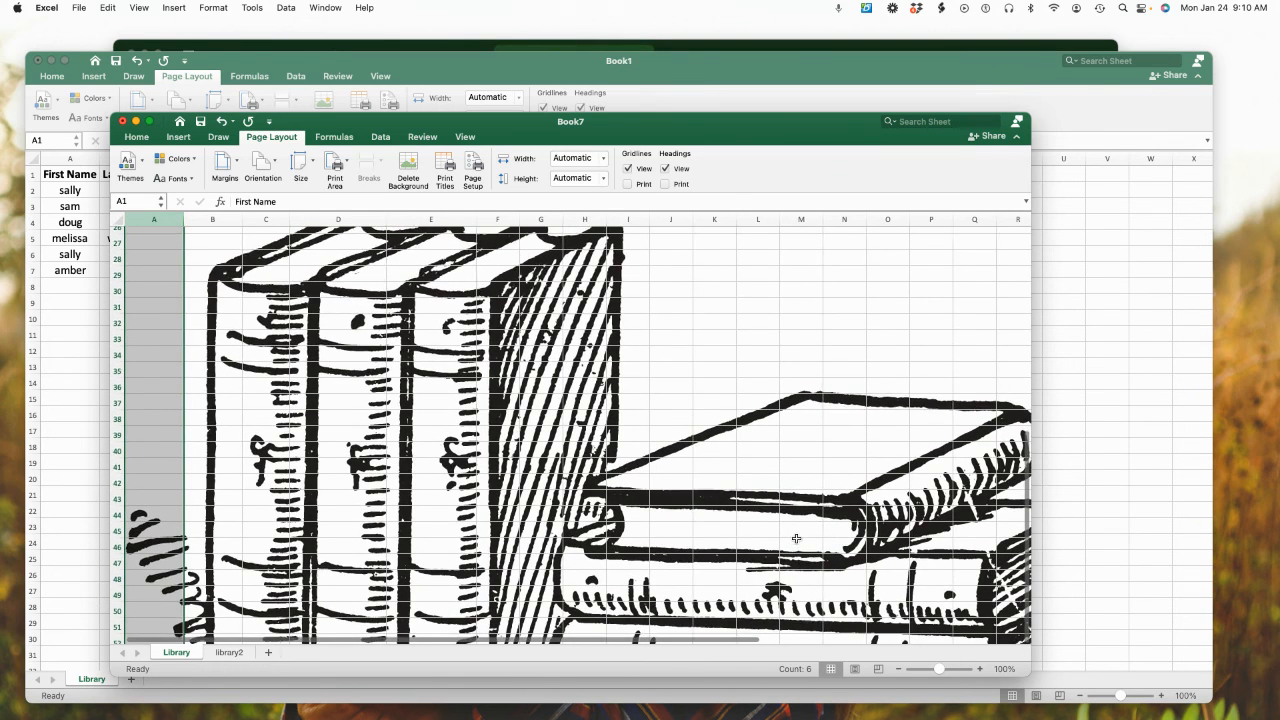